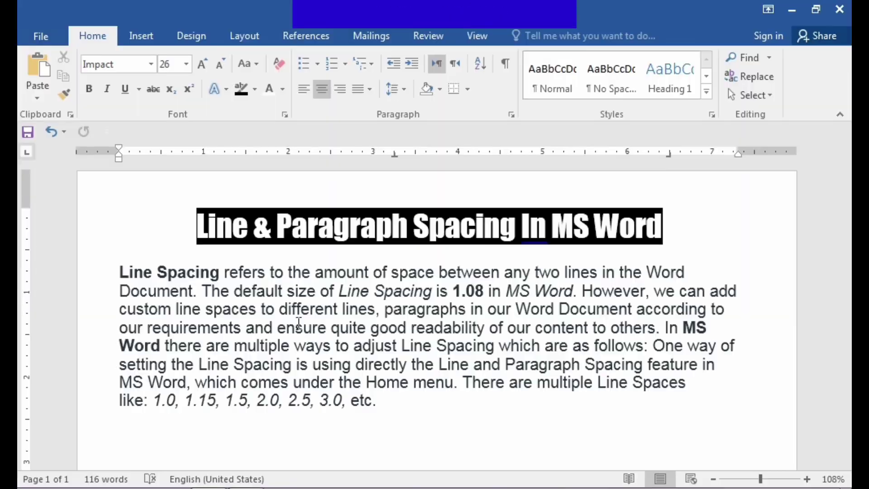
Step: Copy the Line Spacing body paragraph and paste two copies on new lines after 'etc.'
{"action": "left_click", "coordinate": [289, 302]}
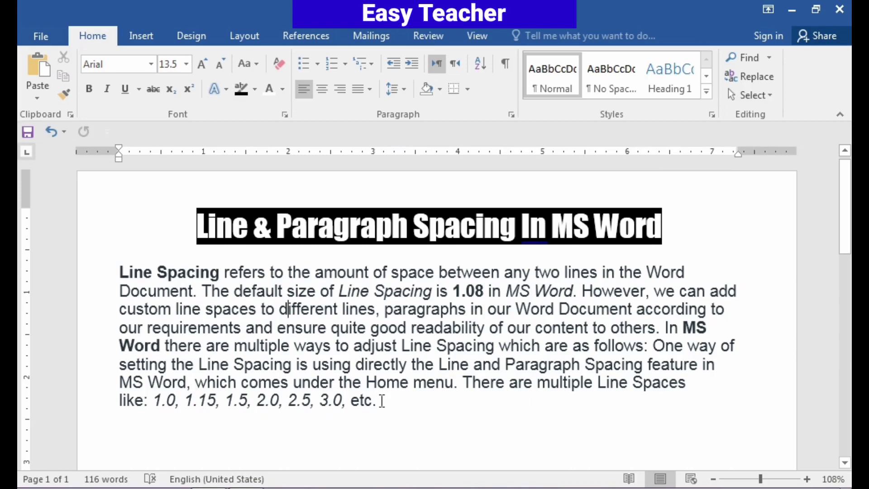
{"action": "left_click_drag", "start_coordinate": [380, 401], "coordinate": [371, 401]}
{"action": "mouse_move", "coordinate": [283, 380]}
{"action": "left_mouse_down"}
{"action": "mouse_move", "coordinate": [120, 310]}
{"action": "mouse_move", "coordinate": [120, 277]}
{"action": "left_mouse_up"}
{"action": "key", "text": "ctrl+c"}
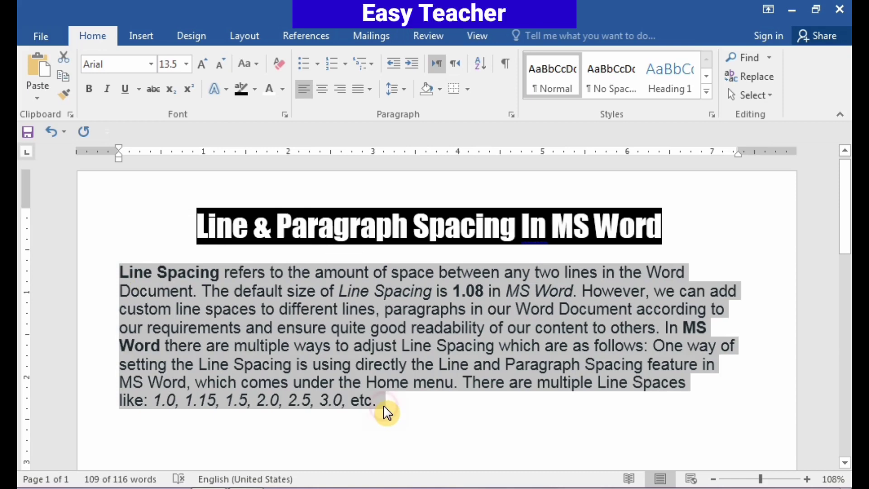
{"action": "left_click", "coordinate": [384, 407]}
{"action": "key", "text": "Return"}
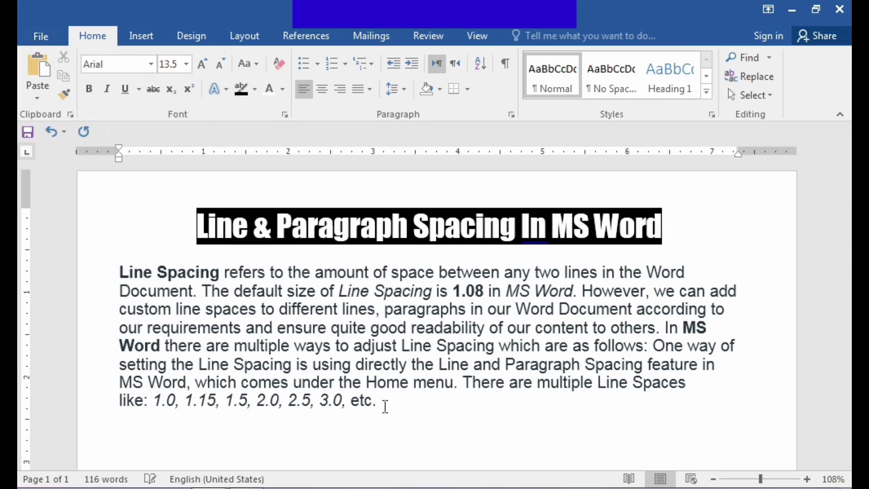
{"action": "key", "text": "ctrl+v"}
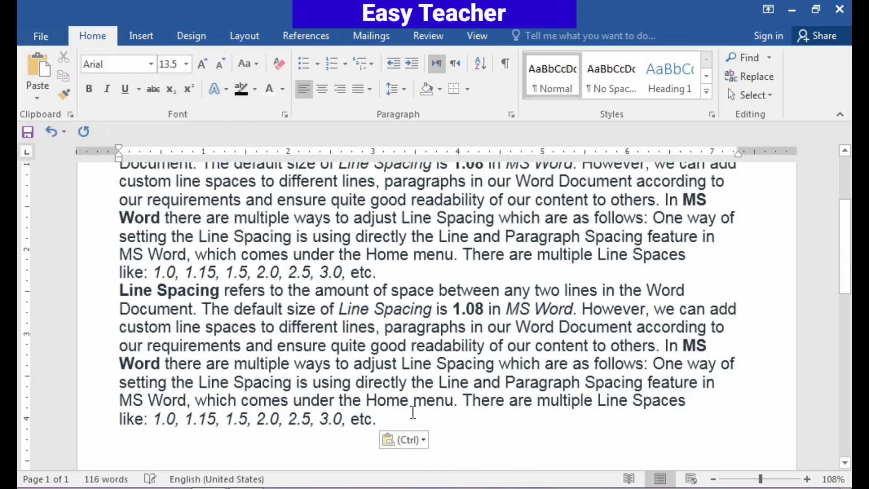
{"action": "key", "text": "Escape"}
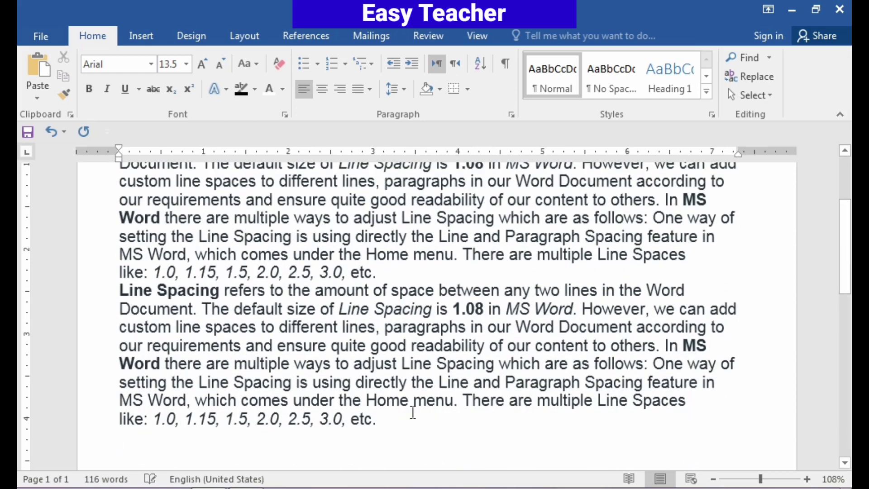
{"action": "key", "text": "ctrl+v"}
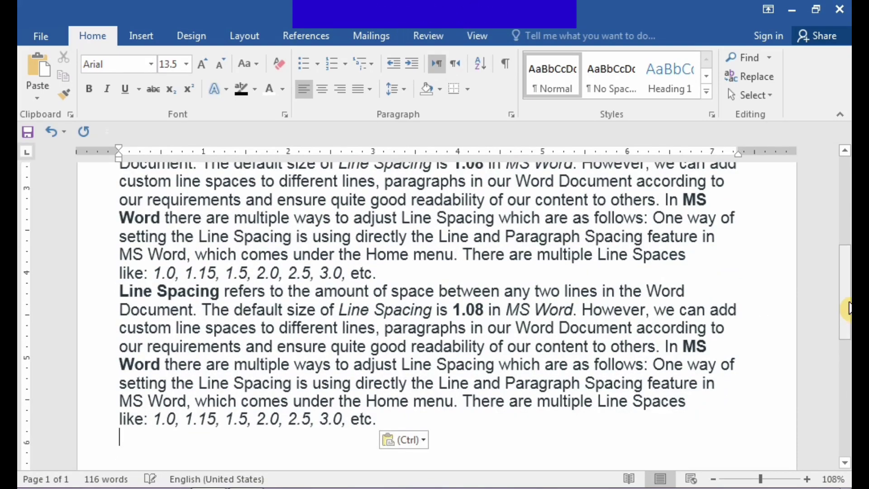
{"action": "left_click_drag", "start_coordinate": [849, 307], "coordinate": [849, 167]}
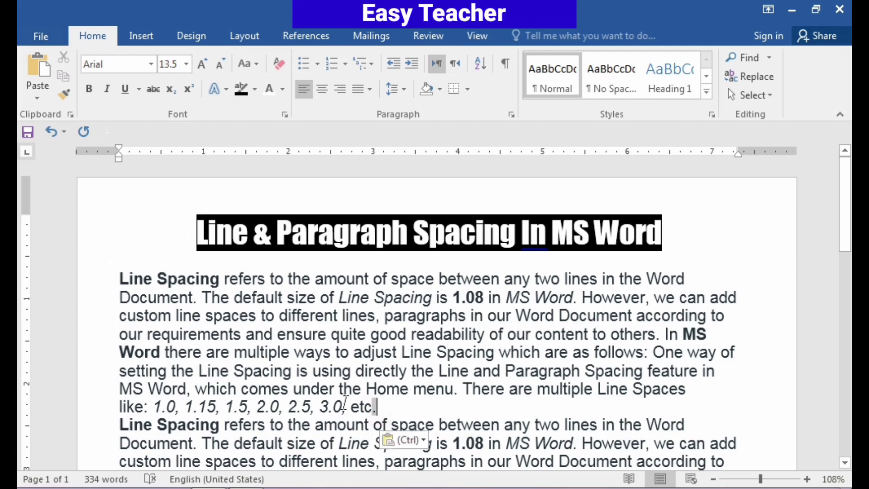
Step: Select the first Line Spacing paragraph and bring up the Line and Paragraph Spacing menu
{"action": "mouse_move", "coordinate": [377, 410]}
{"action": "left_mouse_down"}
{"action": "mouse_move", "coordinate": [195, 344]}
{"action": "mouse_move", "coordinate": [123, 280]}
{"action": "left_mouse_up"}
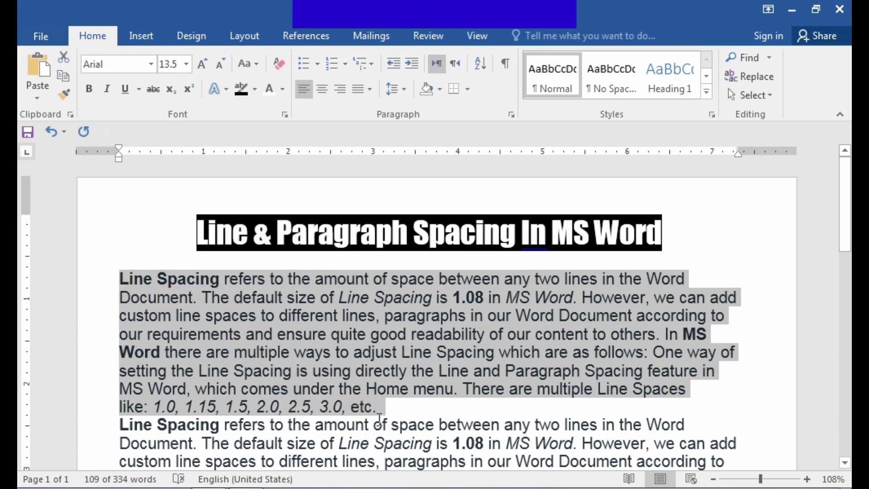
{"action": "left_click", "coordinate": [384, 409]}
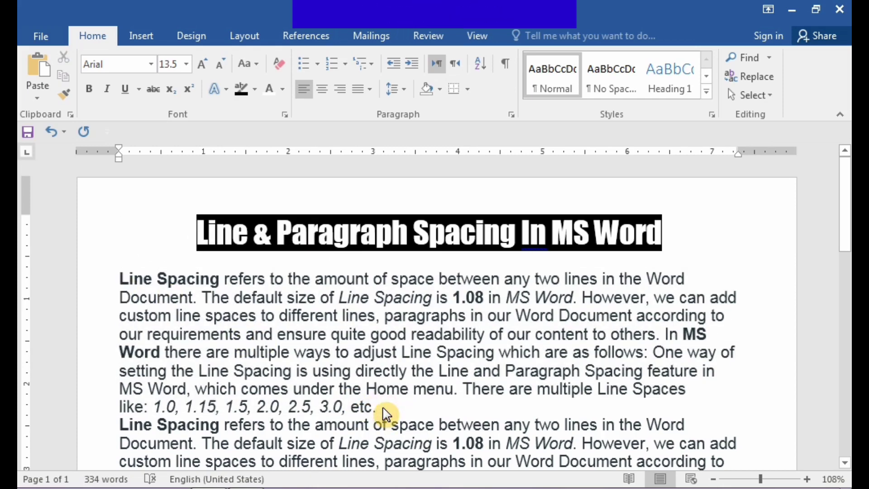
{"action": "mouse_move", "coordinate": [384, 409]}
{"action": "left_mouse_down"}
{"action": "mouse_move", "coordinate": [305, 384]}
{"action": "mouse_move", "coordinate": [122, 284]}
{"action": "left_mouse_up"}
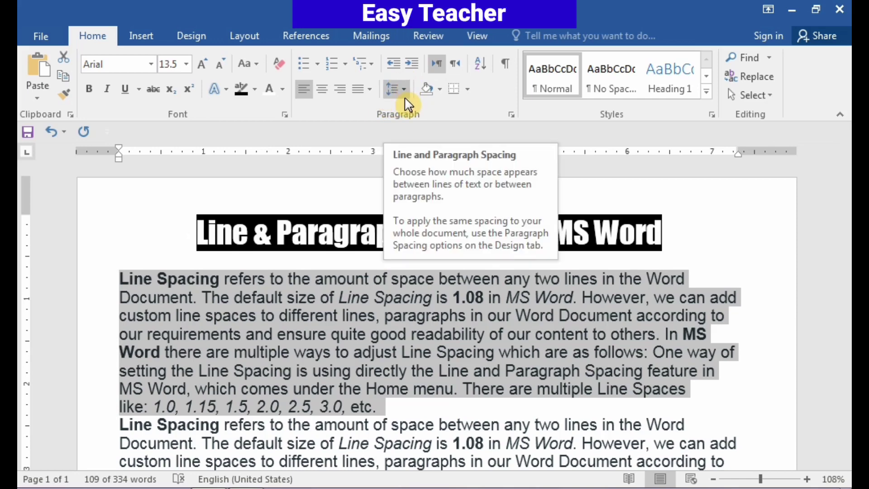
{"action": "left_click", "coordinate": [405, 98]}
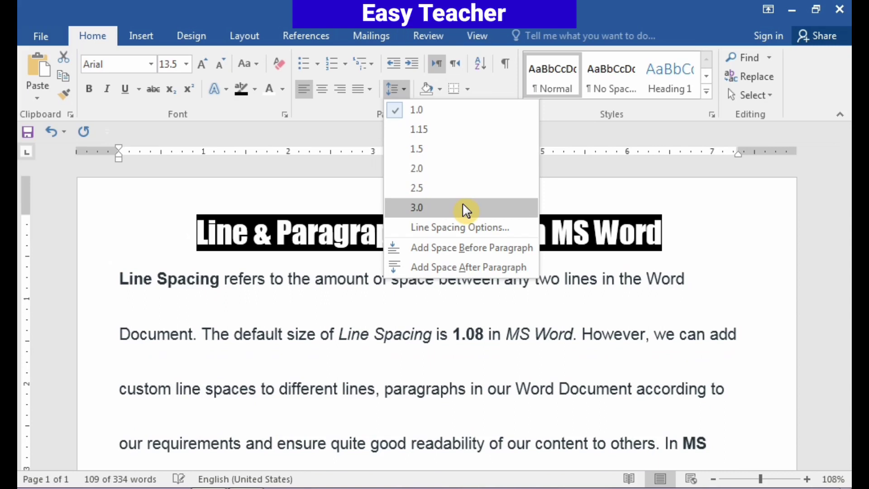
{"action": "left_click", "coordinate": [467, 208]}
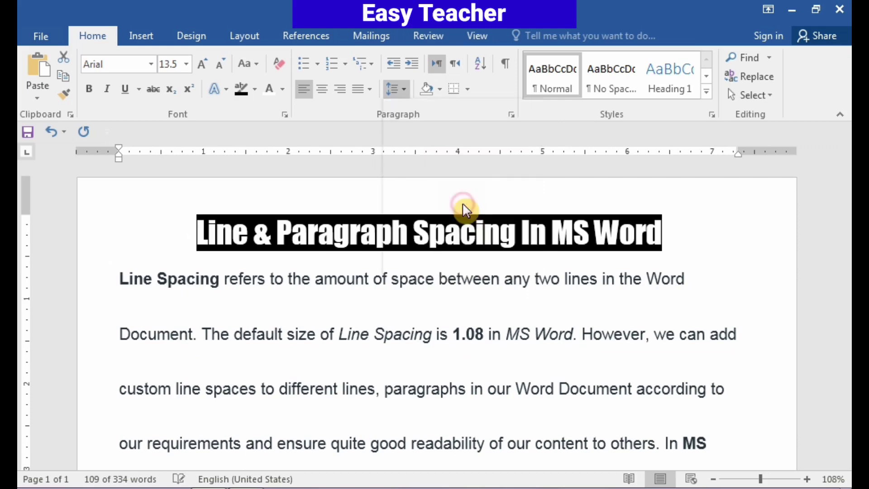
{"action": "key", "text": "ctrl+a"}
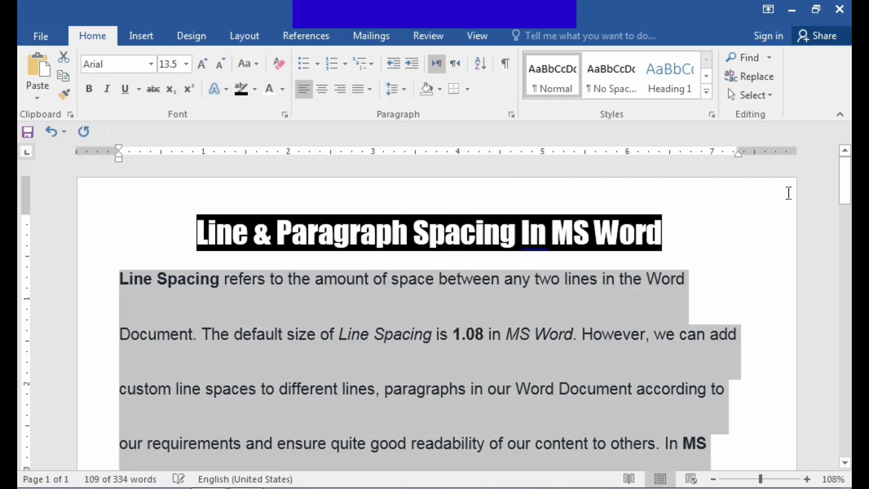
{"action": "left_click", "coordinate": [762, 234]}
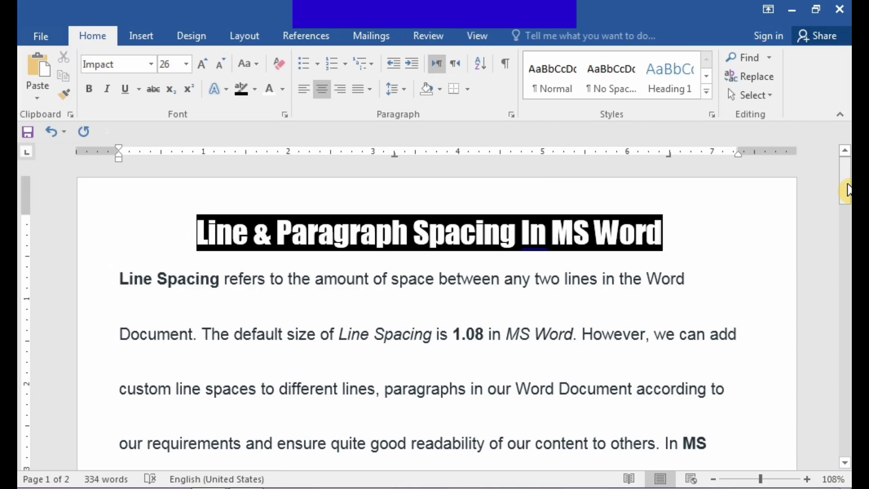
{"action": "mouse_move", "coordinate": [846, 190]}
{"action": "left_mouse_down"}
{"action": "mouse_move", "coordinate": [846, 283]}
{"action": "mouse_move", "coordinate": [846, 259]}
{"action": "left_mouse_up"}
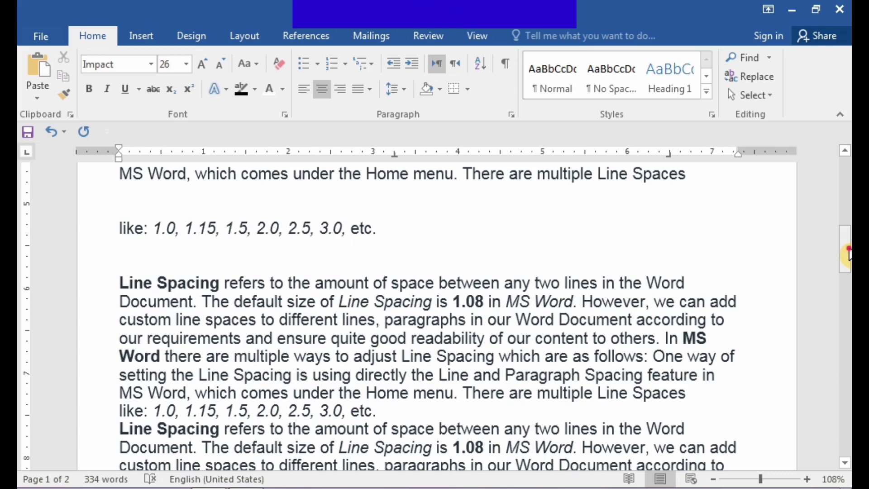
{"action": "mouse_move", "coordinate": [849, 254]}
{"action": "left_mouse_down"}
{"action": "mouse_move", "coordinate": [849, 184]}
{"action": "mouse_move", "coordinate": [849, 202]}
{"action": "left_mouse_up"}
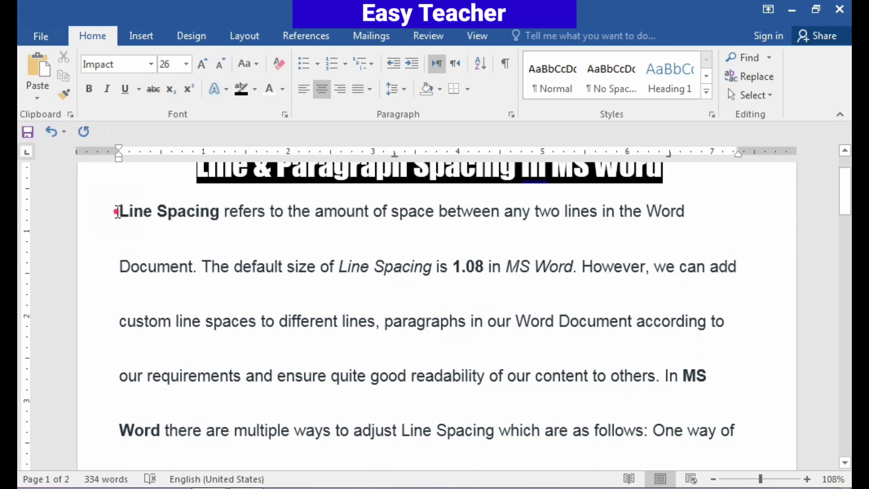
Step: Select the first paragraph and bring up Line Spacing Options, showing Multiple at 3
{"action": "mouse_move", "coordinate": [119, 211]}
{"action": "left_mouse_down"}
{"action": "mouse_move", "coordinate": [347, 368]}
{"action": "mouse_move", "coordinate": [648, 445]}
{"action": "mouse_move", "coordinate": [636, 412]}
{"action": "mouse_move", "coordinate": [385, 403]}
{"action": "left_mouse_up"}
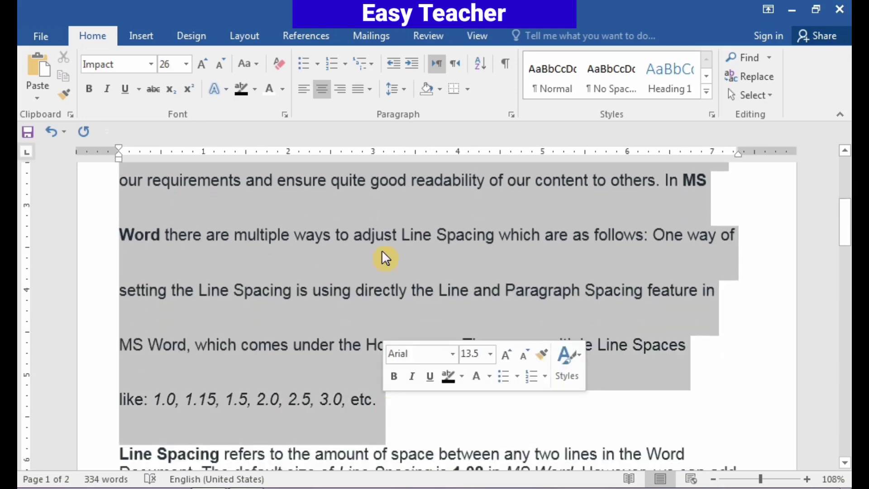
{"action": "left_click", "coordinate": [406, 91]}
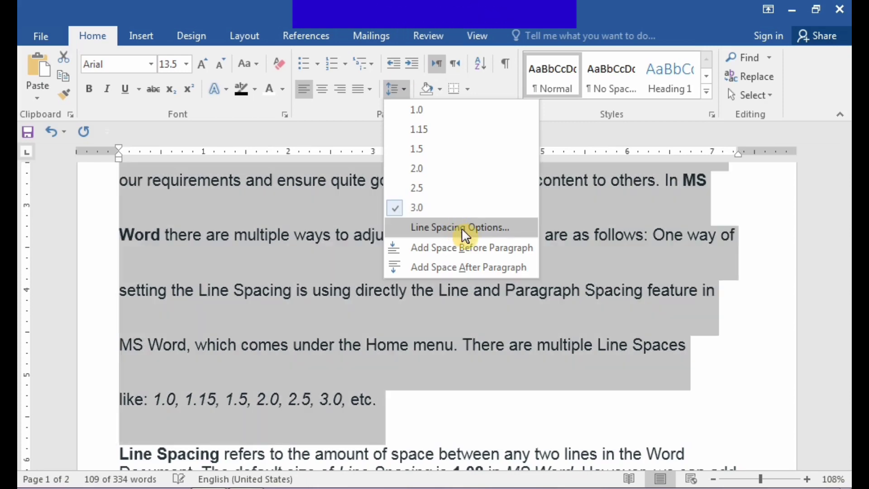
{"action": "left_click", "coordinate": [495, 231]}
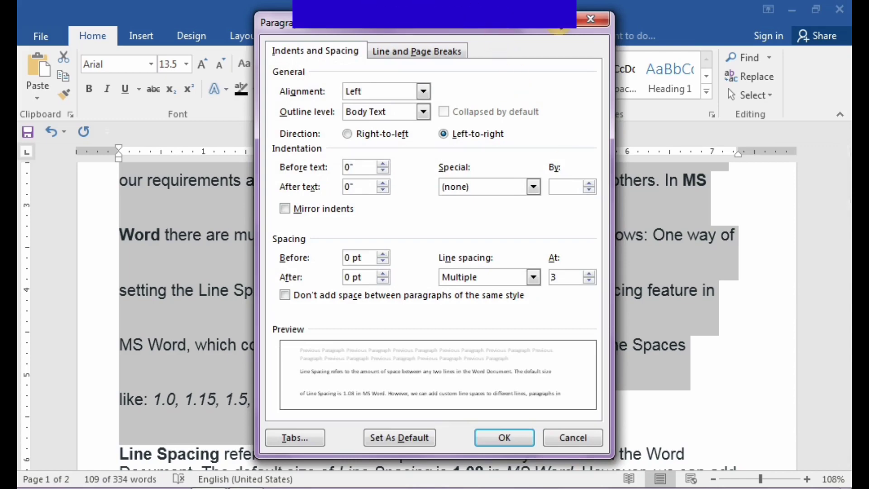
Step: Raise the first paragraph's Multiple line spacing from 3 to 5 and confirm with OK
{"action": "mouse_move", "coordinate": [502, 21]}
{"action": "left_mouse_down"}
{"action": "mouse_move", "coordinate": [720, 37]}
{"action": "mouse_move", "coordinate": [716, 21]}
{"action": "mouse_move", "coordinate": [703, 25]}
{"action": "left_mouse_up"}
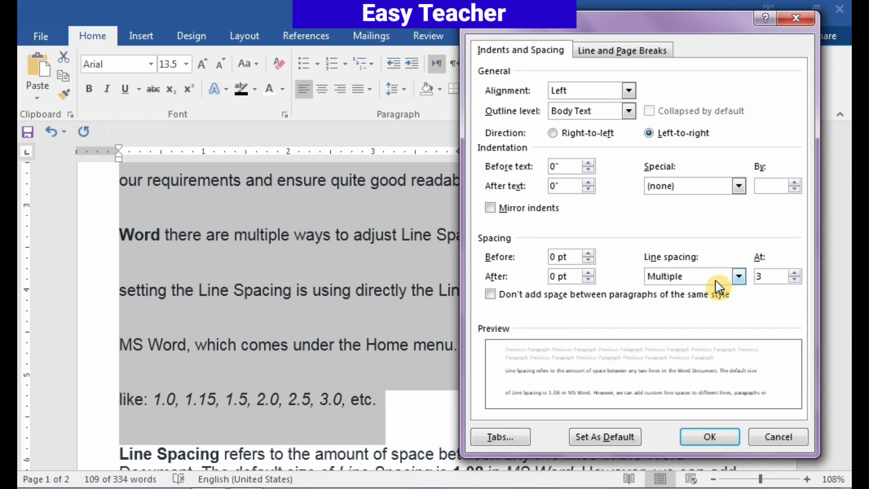
{"action": "left_click", "coordinate": [776, 273]}
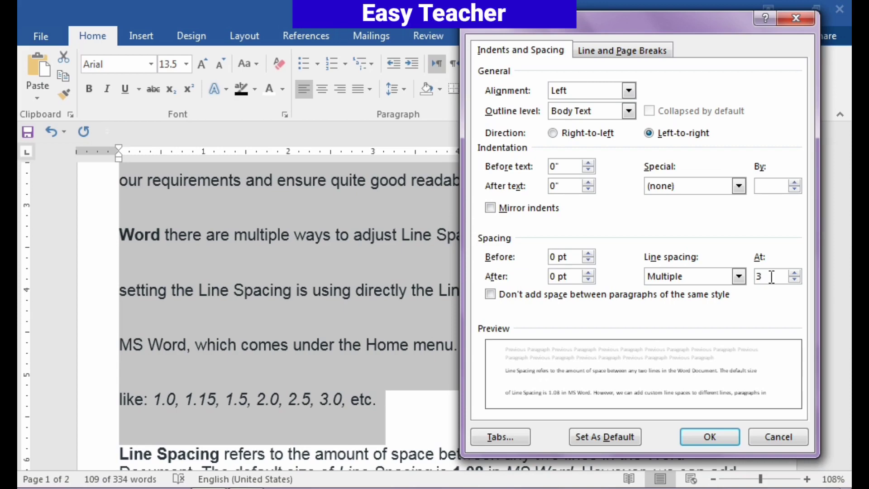
{"action": "left_click", "coordinate": [795, 273]}
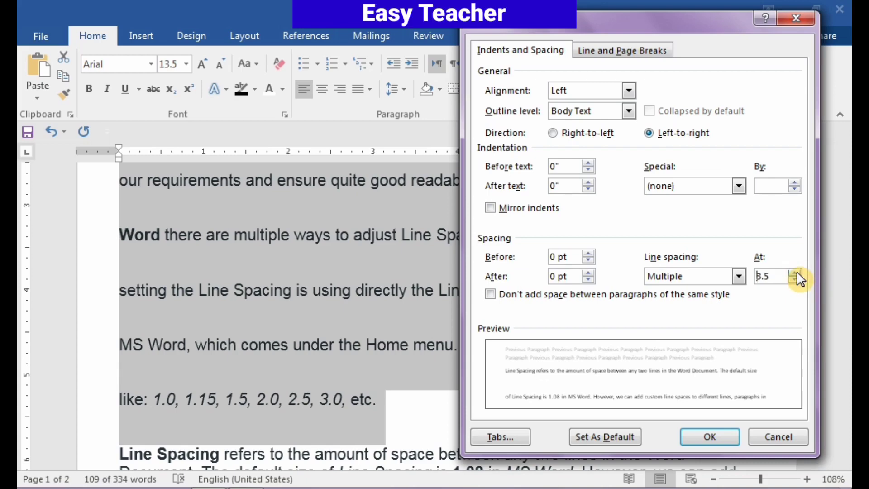
{"action": "left_click", "coordinate": [795, 272]}
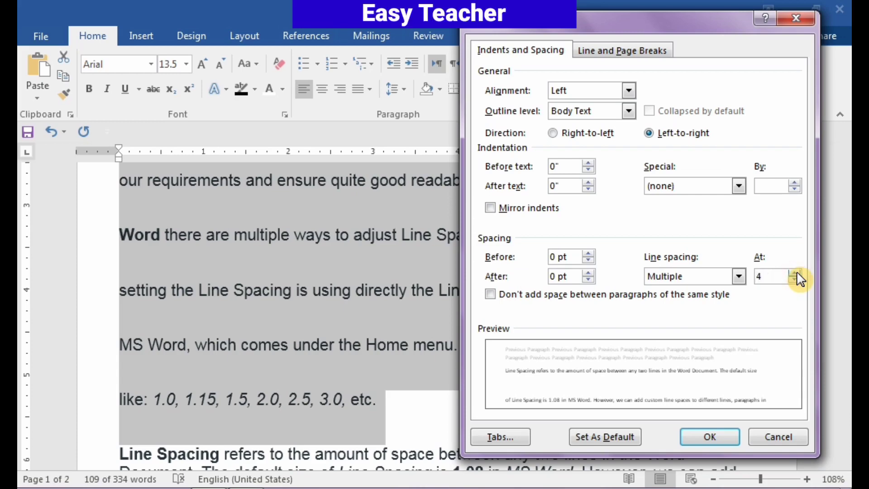
{"action": "left_click", "coordinate": [795, 273]}
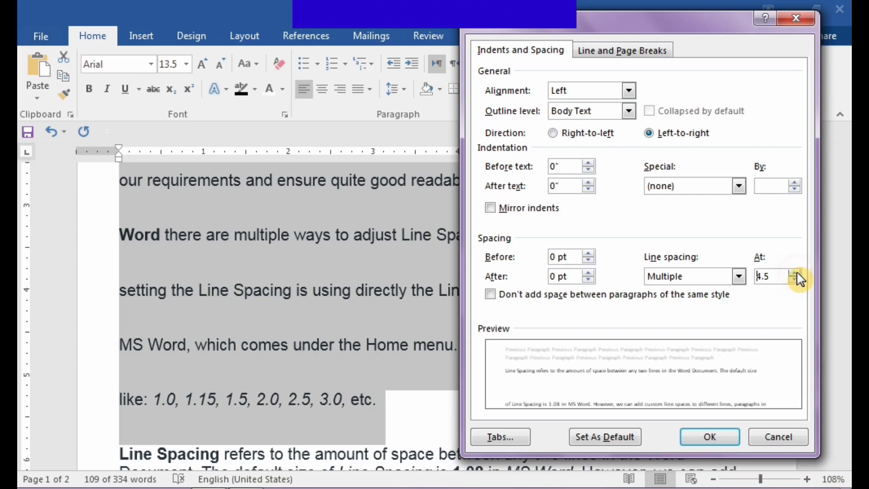
{"action": "left_click", "coordinate": [795, 273]}
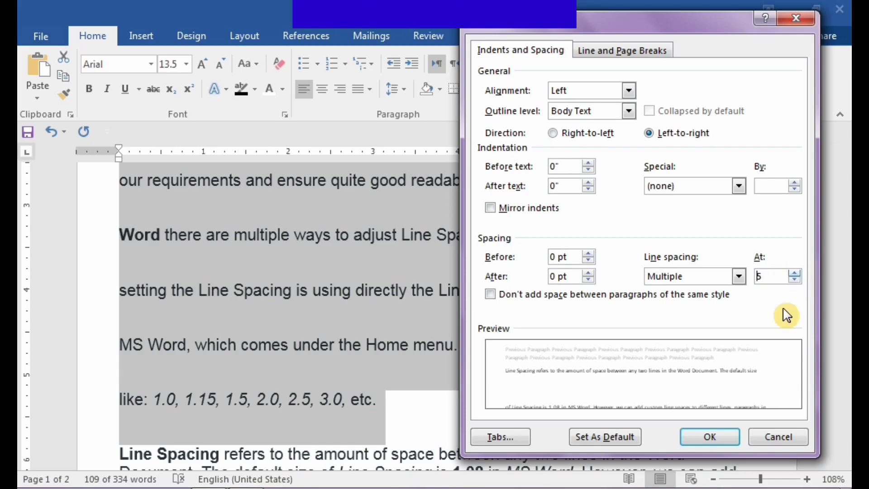
{"action": "left_click", "coordinate": [724, 441]}
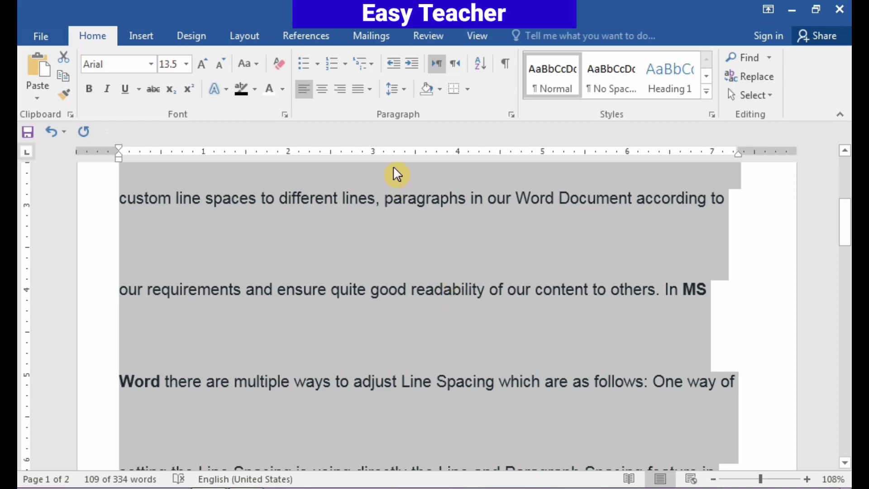
{"action": "left_click", "coordinate": [401, 90]}
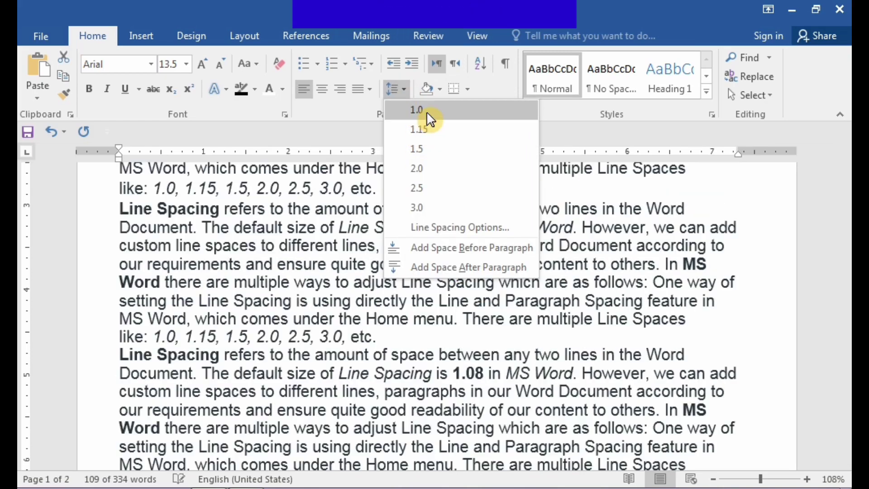
{"action": "left_click", "coordinate": [428, 116]}
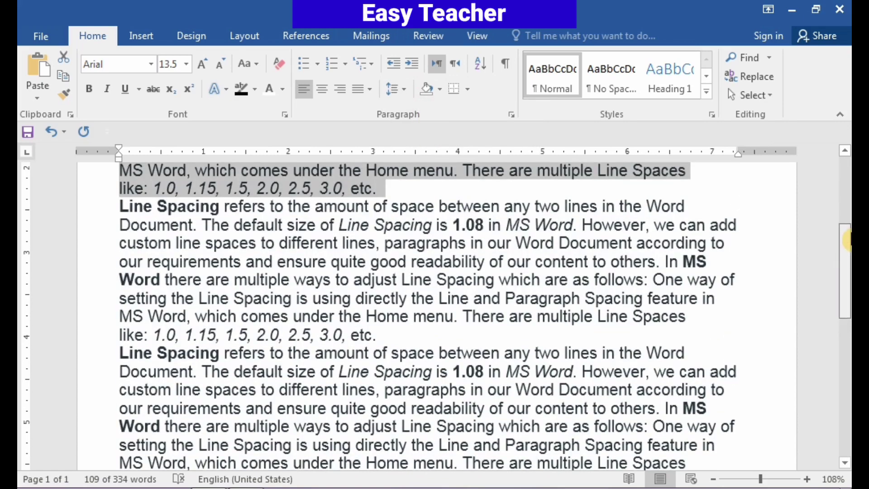
{"action": "left_click_drag", "start_coordinate": [846, 250], "coordinate": [846, 239]}
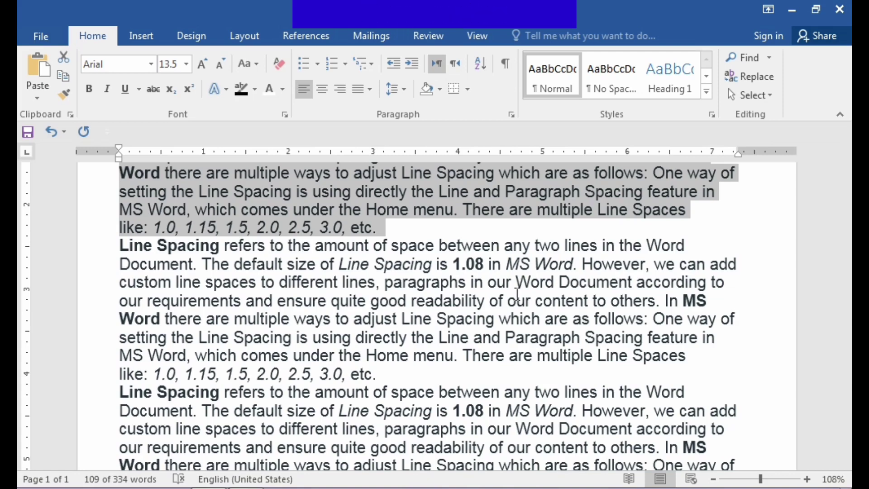
{"action": "left_click", "coordinate": [389, 374]}
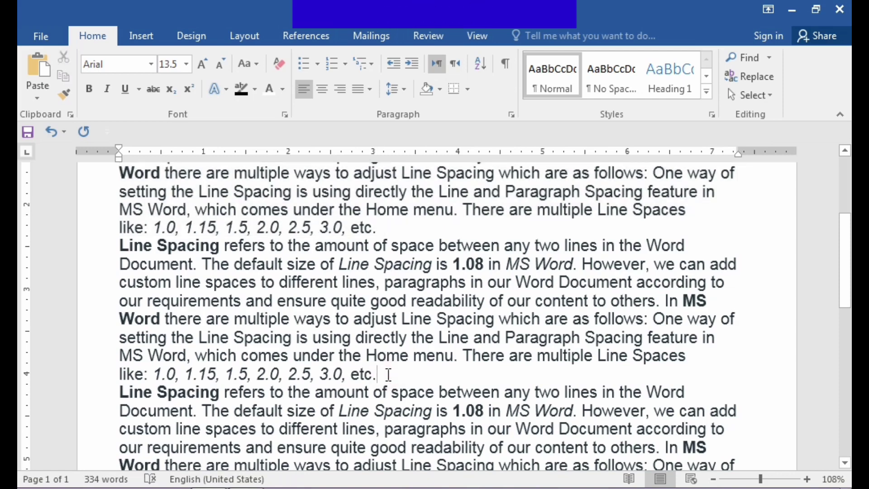
Step: Select the second Line Spacing paragraph and show its line spacing menu, dismissing the colour-scheme prompt
{"action": "mouse_move", "coordinate": [389, 374]}
{"action": "left_mouse_down"}
{"action": "mouse_move", "coordinate": [166, 285]}
{"action": "mouse_move", "coordinate": [123, 244]}
{"action": "left_mouse_up"}
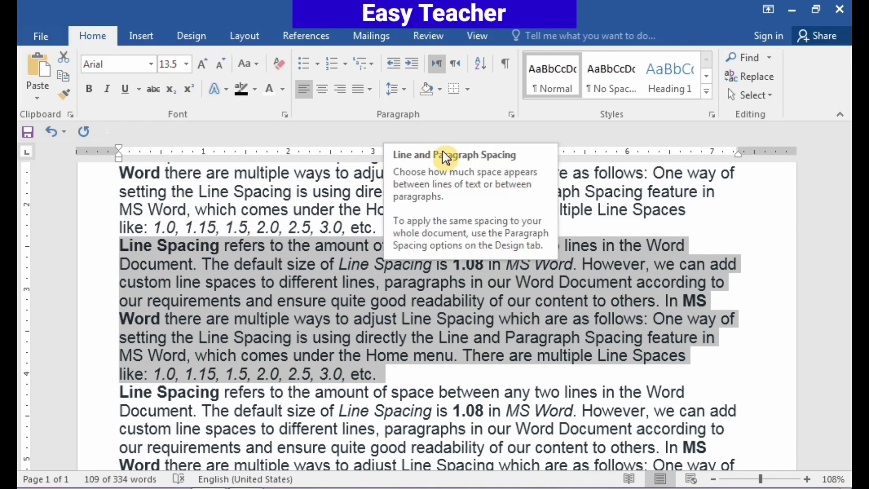
{"action": "left_click", "coordinate": [404, 91]}
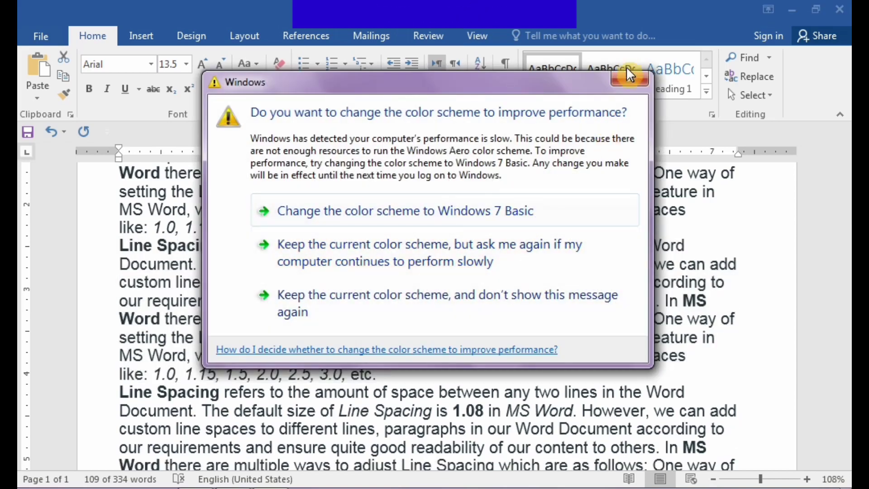
{"action": "left_click", "coordinate": [630, 82]}
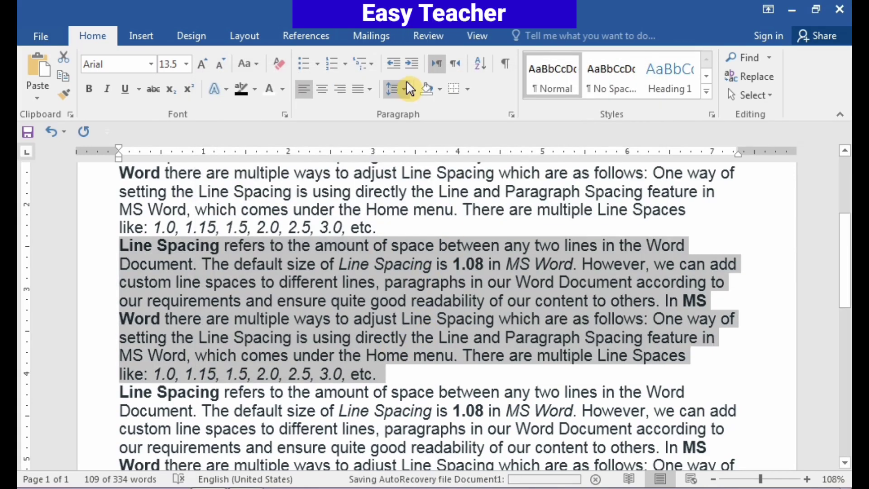
{"action": "left_click", "coordinate": [405, 93]}
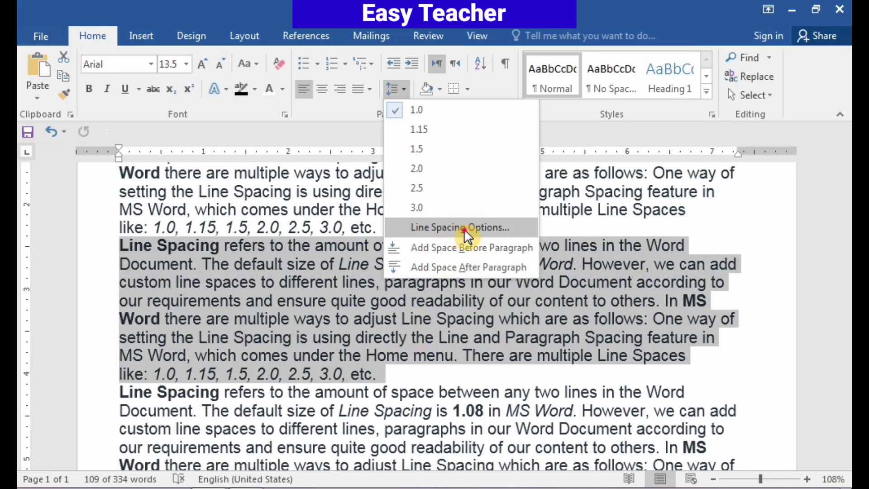
Step: Give the second paragraph 12 pt spacing before and 30 pt after in Line Spacing Options
{"action": "left_click", "coordinate": [463, 229]}
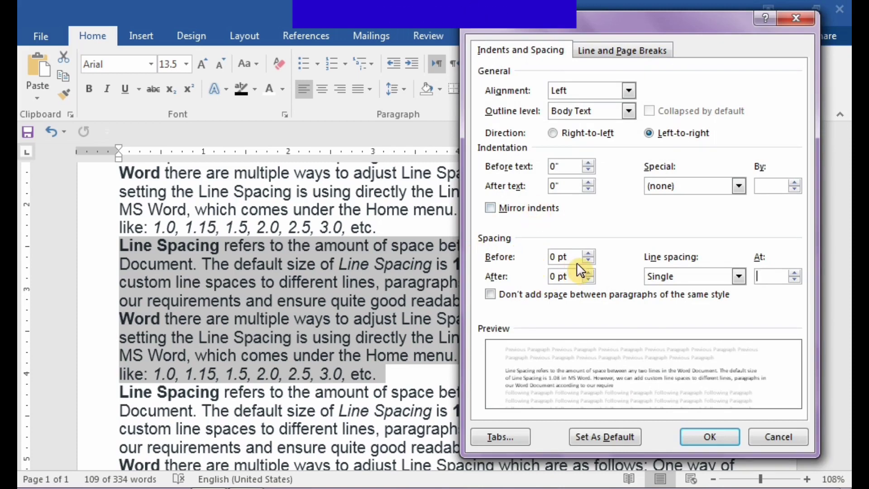
{"action": "left_click", "coordinate": [589, 258]}
{"action": "left_click", "coordinate": [589, 258]}
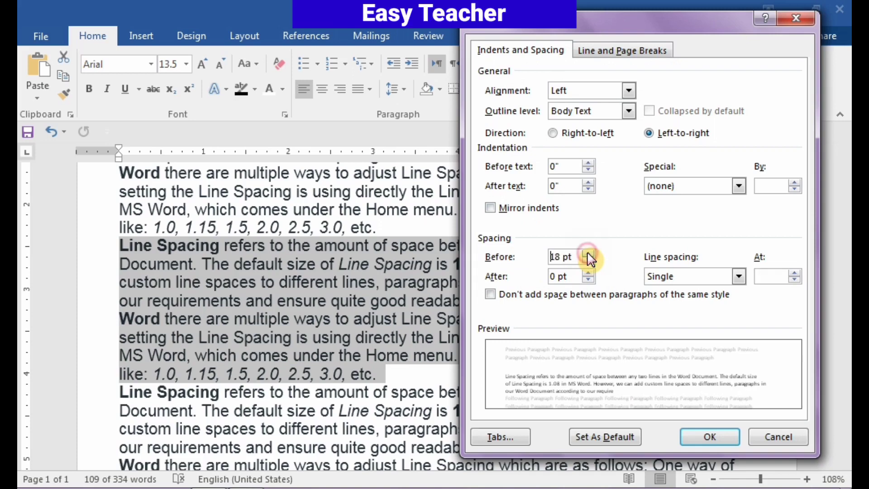
{"action": "left_click", "coordinate": [589, 258]}
{"action": "left_click", "coordinate": [589, 258]}
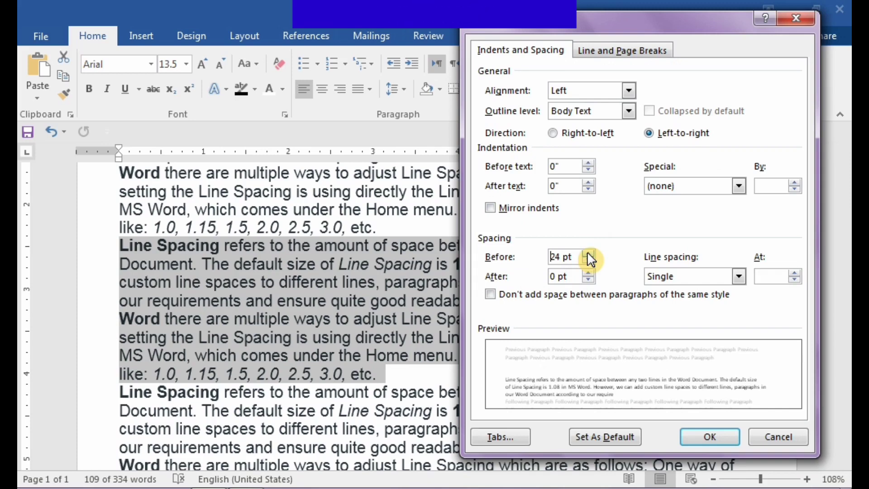
{"action": "left_click", "coordinate": [591, 263]}
{"action": "left_click", "coordinate": [591, 263]}
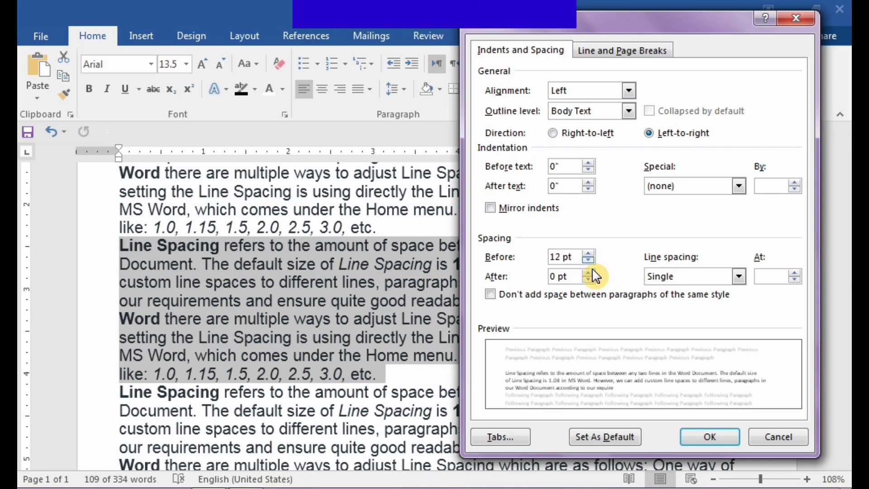
{"action": "left_click", "coordinate": [589, 273]}
{"action": "left_click", "coordinate": [590, 273]}
{"action": "left_click", "coordinate": [589, 273]}
{"action": "left_click", "coordinate": [590, 273]}
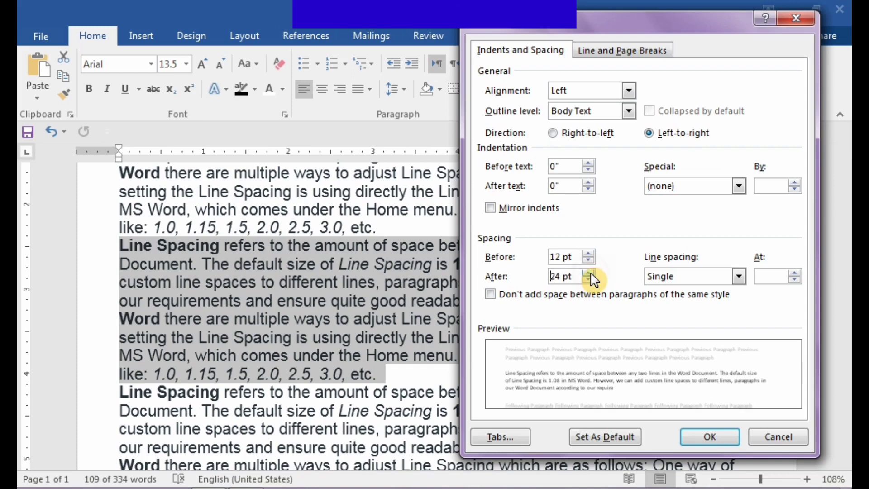
{"action": "left_click", "coordinate": [589, 273]}
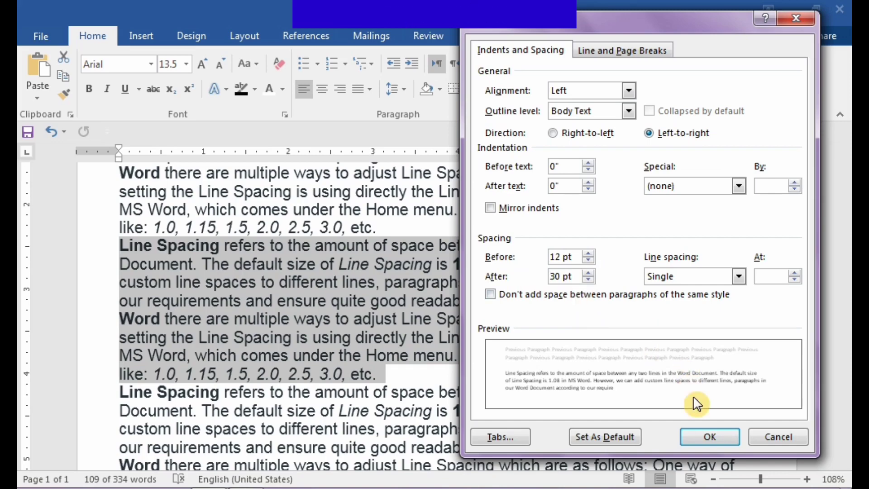
{"action": "left_click", "coordinate": [710, 436]}
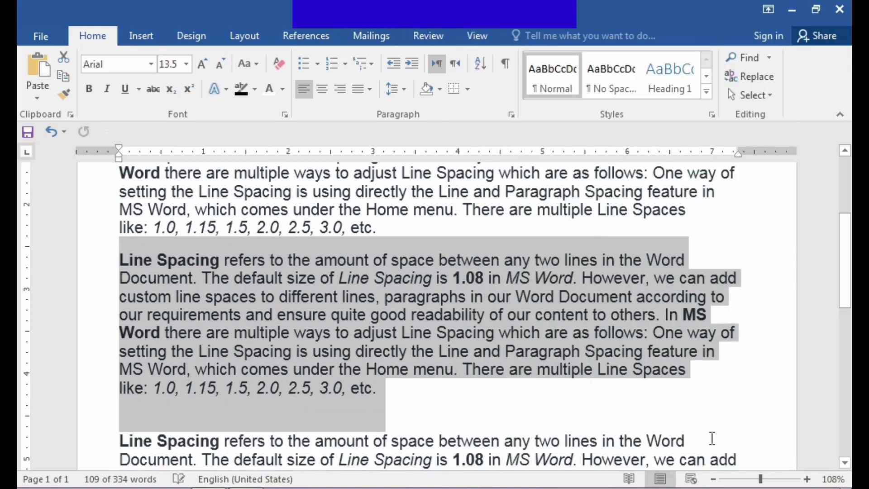
{"action": "left_click", "coordinate": [452, 392]}
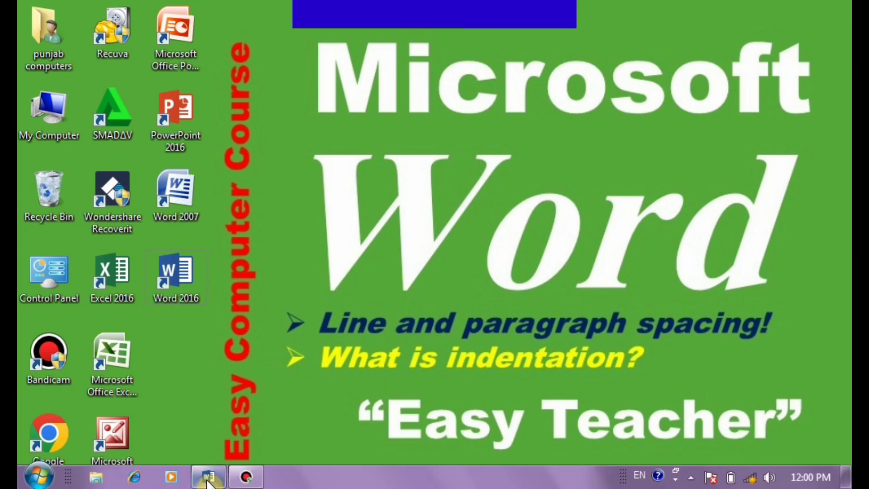
{"action": "mouse_move", "coordinate": [208, 476]}
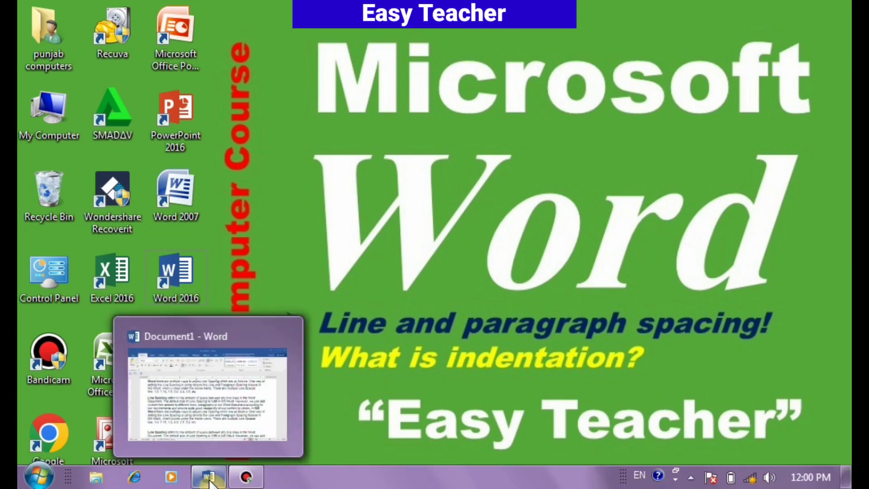
{"action": "left_click", "coordinate": [209, 479]}
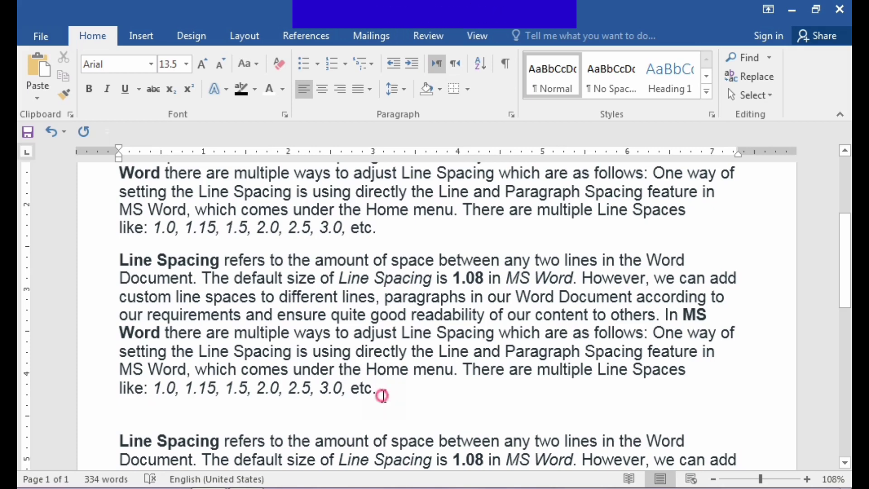
Step: Reselect just the first paragraph under the title and show its line spacing menu
{"action": "mouse_move", "coordinate": [383, 396]}
{"action": "left_mouse_down"}
{"action": "mouse_move", "coordinate": [205, 336]}
{"action": "mouse_move", "coordinate": [129, 264]}
{"action": "left_mouse_up"}
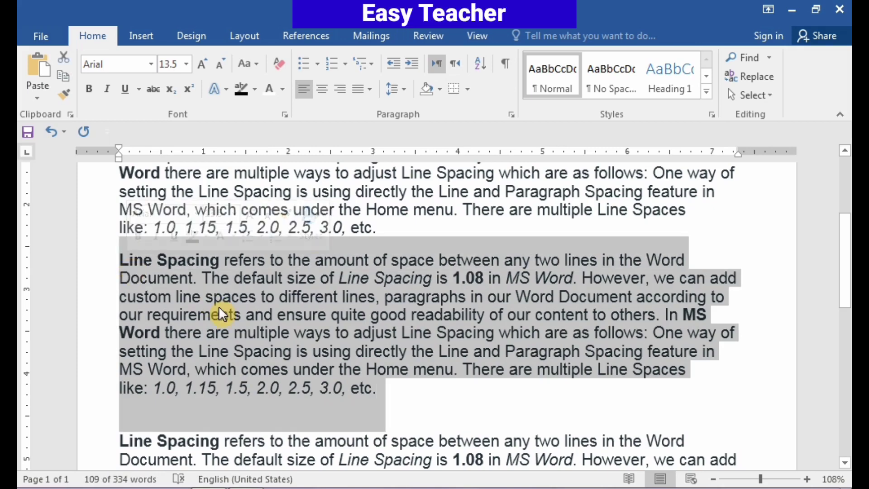
{"action": "left_click", "coordinate": [476, 313]}
{"action": "left_click", "coordinate": [388, 230]}
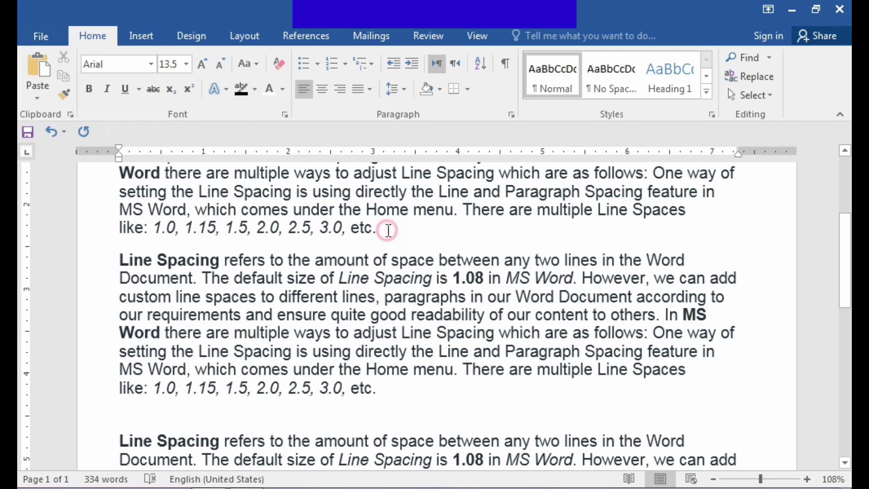
{"action": "left_click_drag", "start_coordinate": [388, 230], "coordinate": [100, 148]}
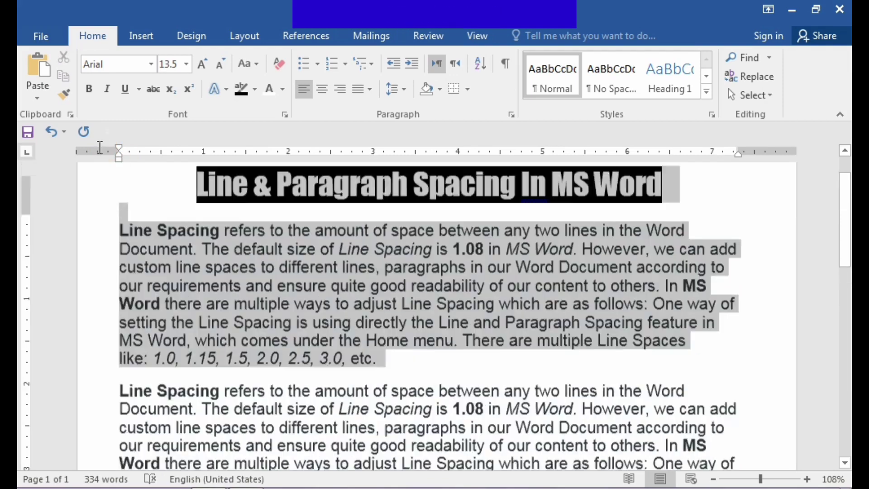
{"action": "left_click_drag", "start_coordinate": [100, 148], "coordinate": [116, 281]}
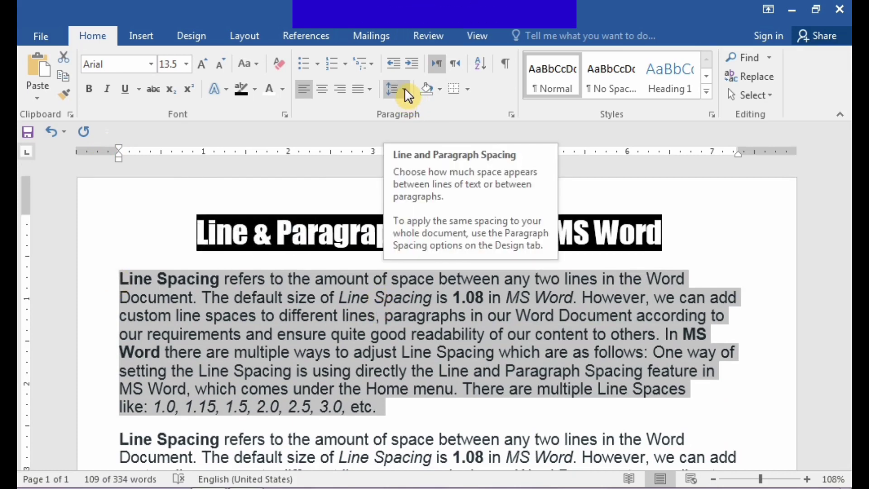
{"action": "left_click", "coordinate": [405, 90]}
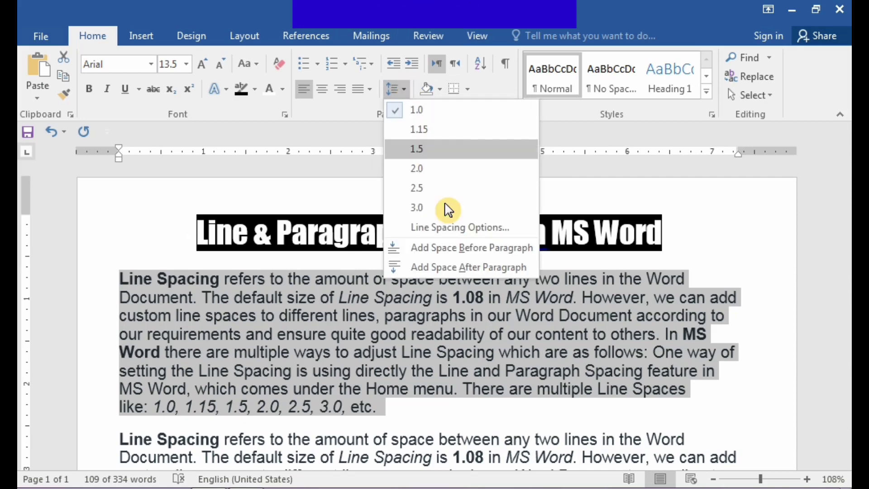
Step: Bring up the Paragraph settings and set Special indentation to First line, dismissing the colour warning
{"action": "left_click", "coordinate": [472, 231]}
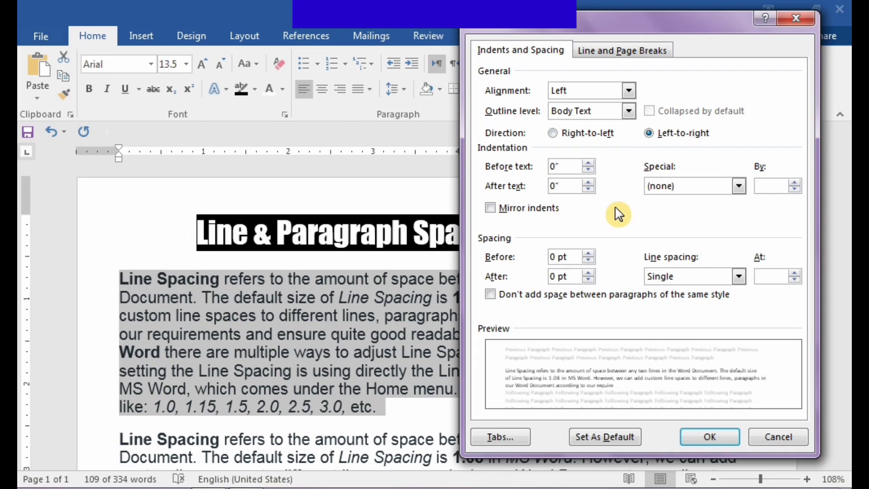
{"action": "left_click", "coordinate": [739, 187]}
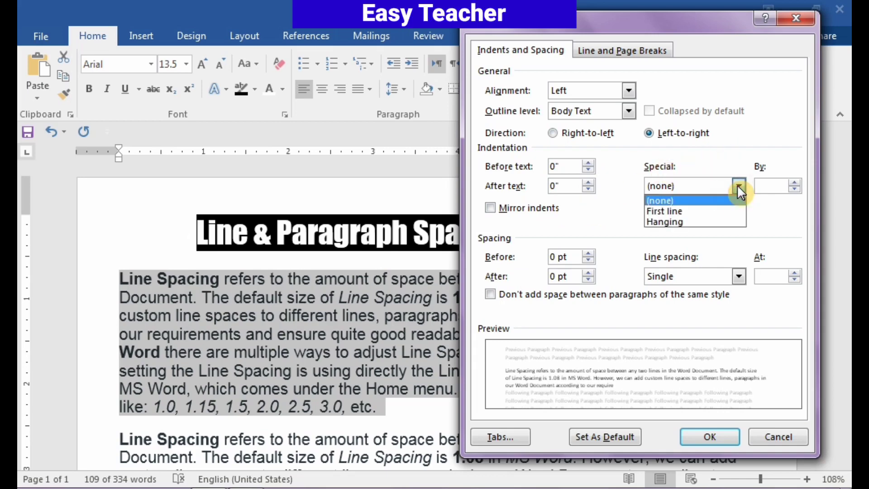
{"action": "left_click", "coordinate": [718, 210]}
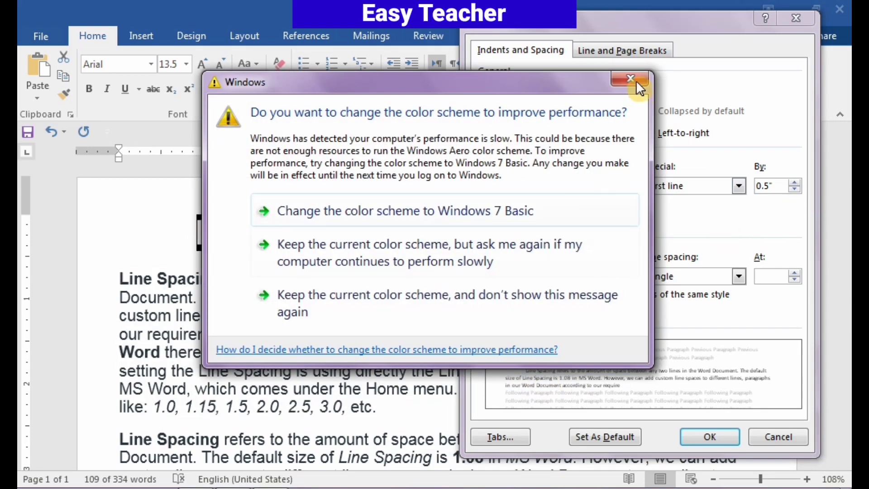
{"action": "left_click", "coordinate": [630, 79]}
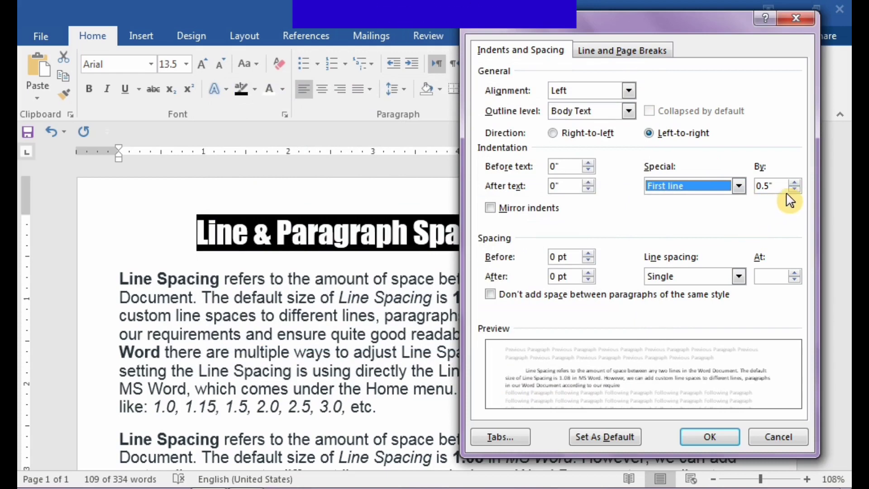
Step: Step the first-line indent up from 0.6" to 2.1"
{"action": "left_click", "coordinate": [795, 182]}
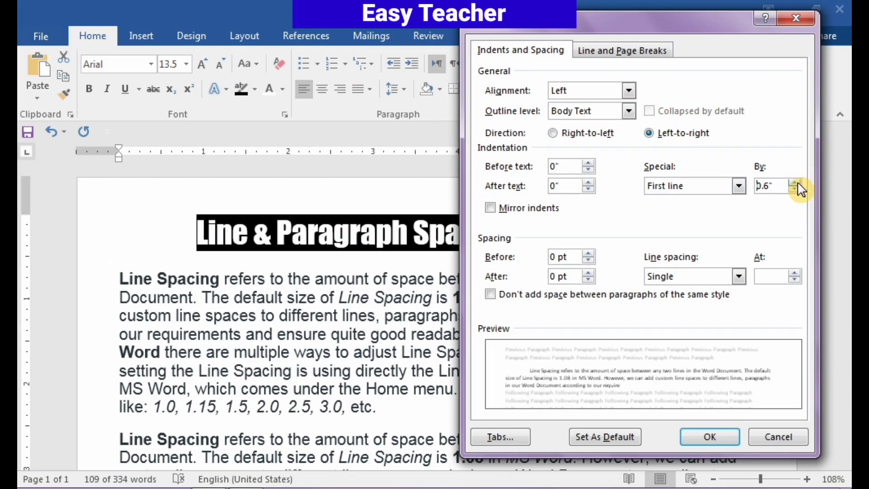
{"action": "left_click", "coordinate": [794, 182]}
{"action": "left_click", "coordinate": [794, 182]}
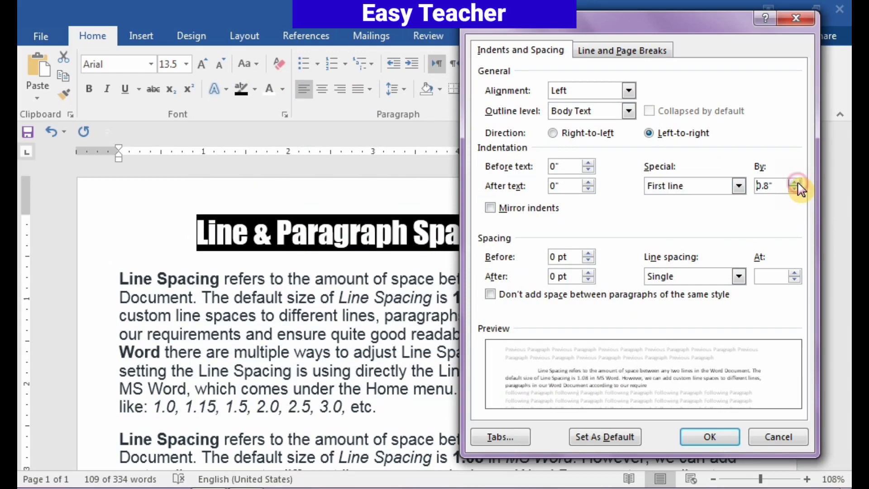
{"action": "left_click", "coordinate": [795, 183]}
{"action": "left_click", "coordinate": [795, 183]}
{"action": "left_click", "coordinate": [795, 183]}
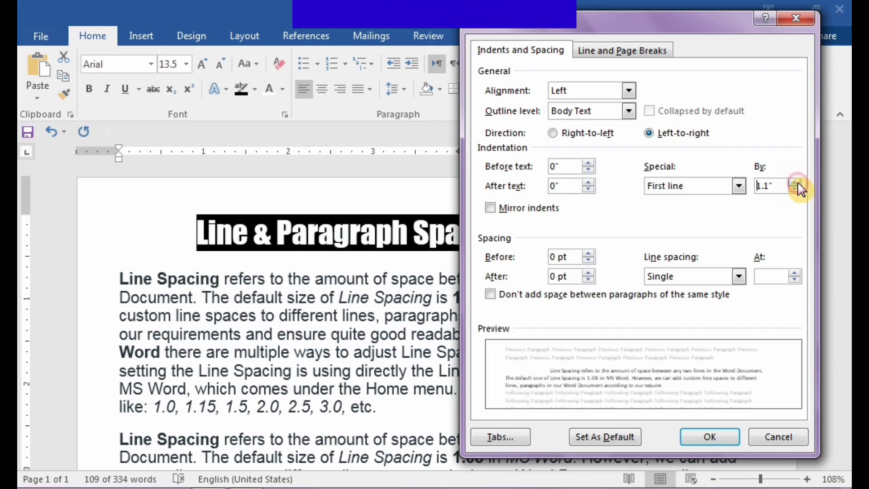
{"action": "left_click", "coordinate": [795, 183]}
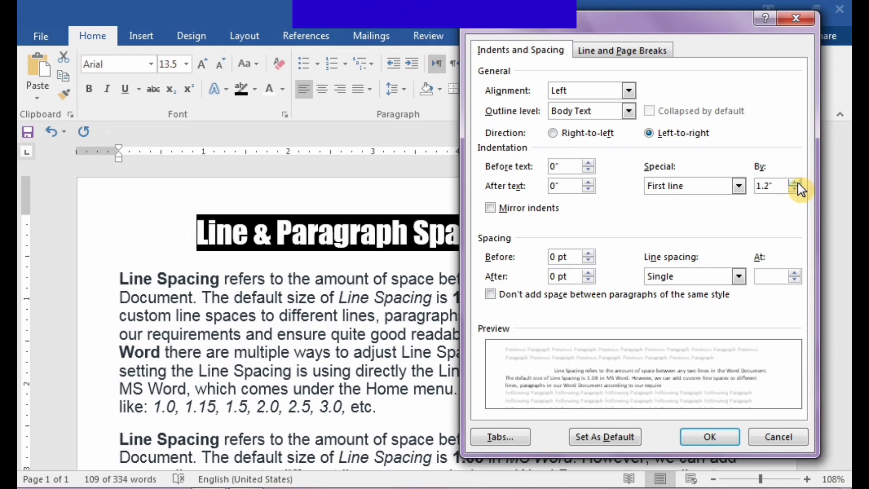
{"action": "left_click", "coordinate": [794, 183]}
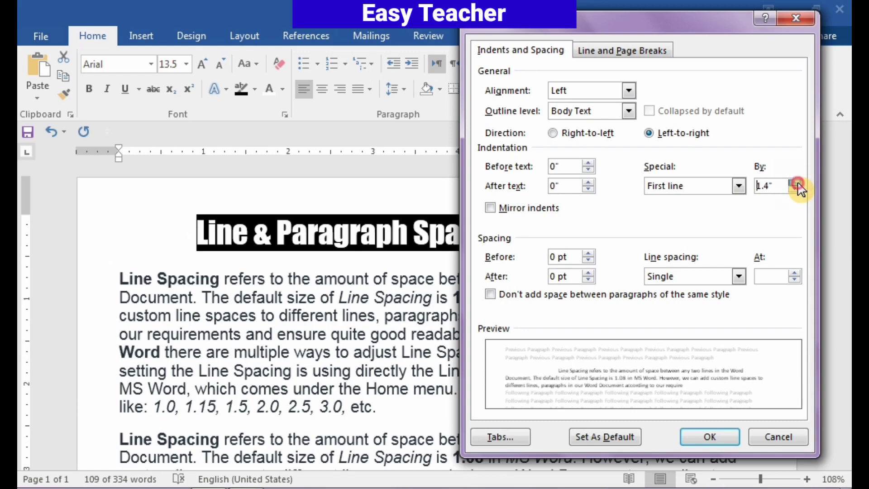
{"action": "left_click", "coordinate": [795, 183]}
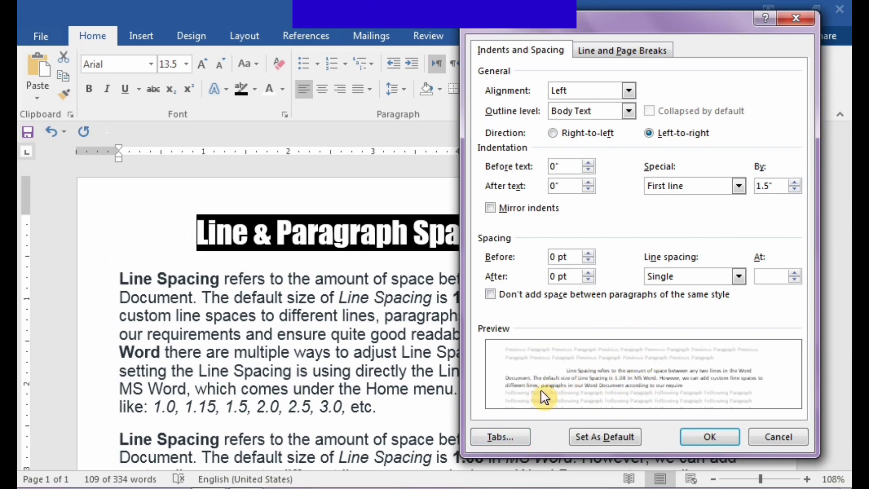
{"action": "left_click", "coordinate": [795, 182]}
{"action": "left_click", "coordinate": [795, 182]}
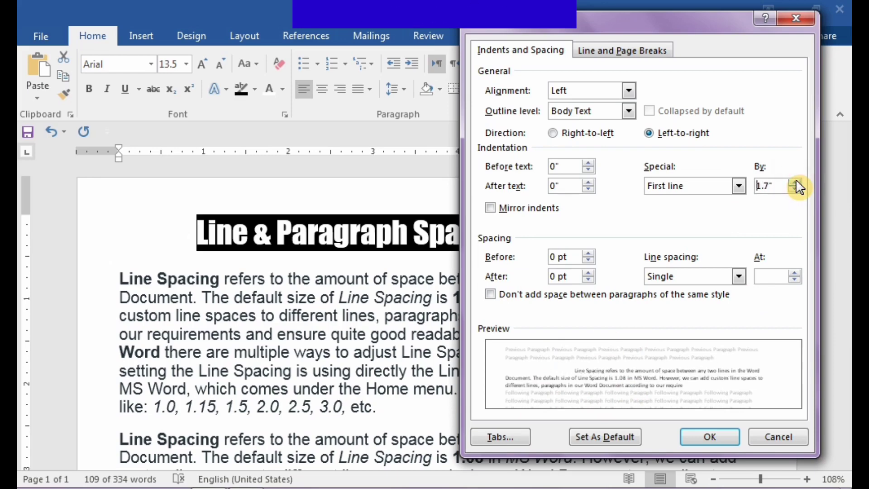
{"action": "left_click", "coordinate": [795, 182]}
{"action": "left_click", "coordinate": [795, 182]}
{"action": "left_click", "coordinate": [796, 182]}
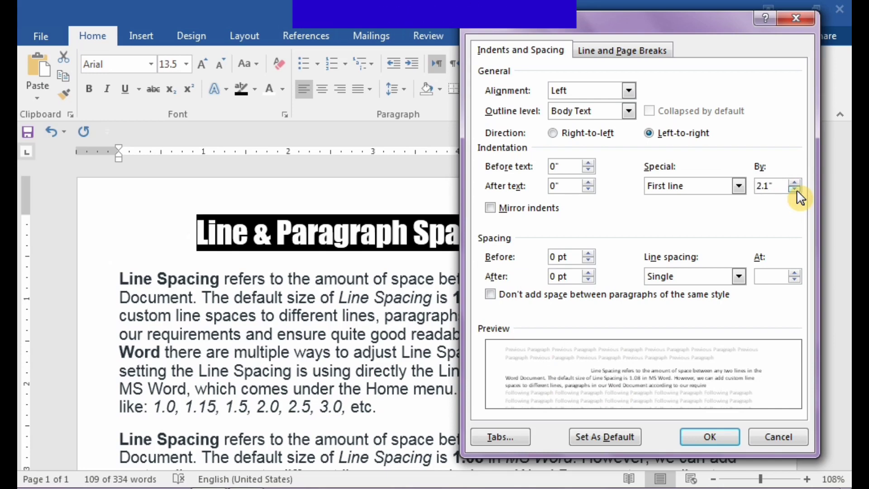
Step: Bring the first-line indent back down to 1"
{"action": "left_click", "coordinate": [795, 190]}
{"action": "left_click", "coordinate": [796, 190]}
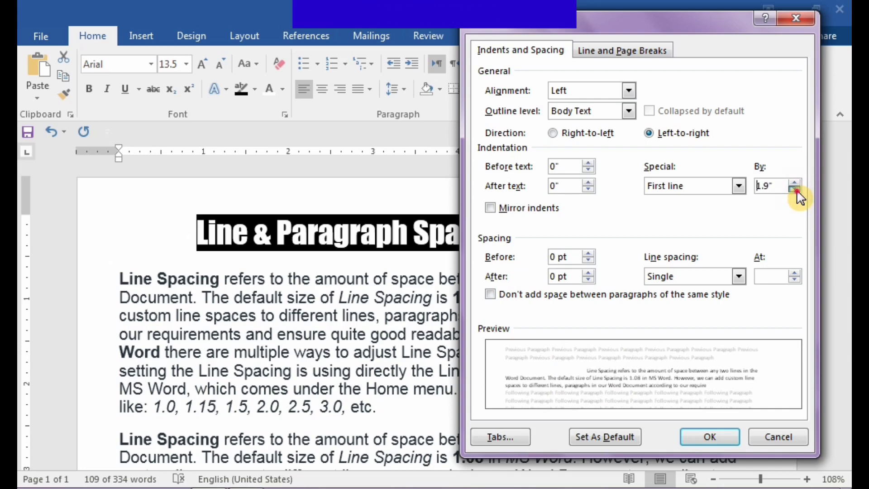
{"action": "left_click", "coordinate": [795, 190]}
{"action": "left_click", "coordinate": [795, 190]}
{"action": "left_click", "coordinate": [795, 190]}
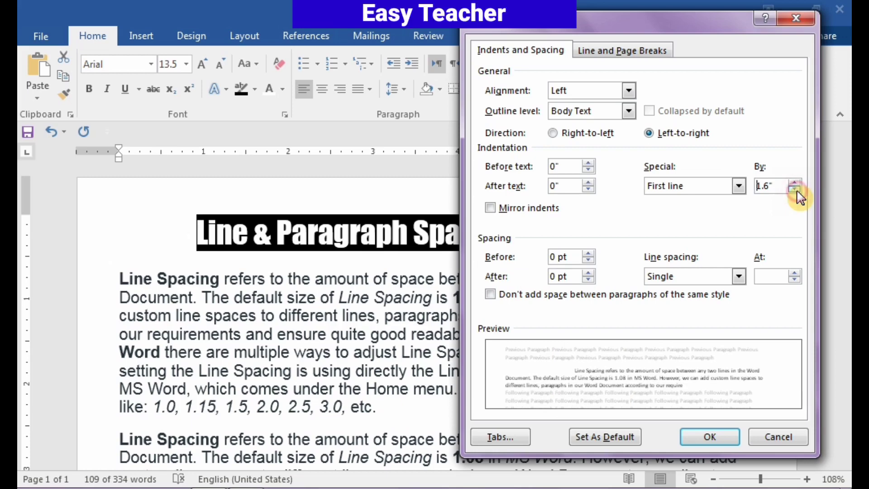
{"action": "left_click", "coordinate": [795, 190]}
{"action": "left_click", "coordinate": [795, 190]}
{"action": "left_click", "coordinate": [795, 190]}
{"action": "left_click", "coordinate": [795, 190]}
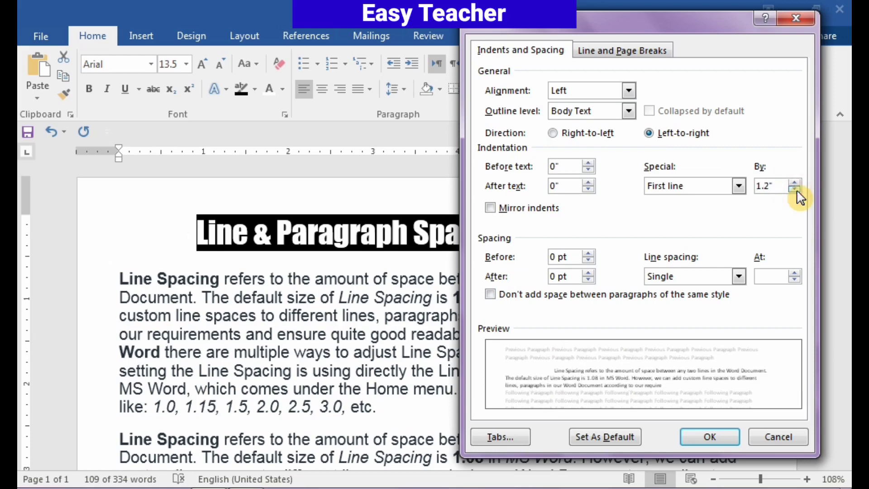
{"action": "left_click", "coordinate": [795, 190]}
{"action": "left_click", "coordinate": [795, 191]}
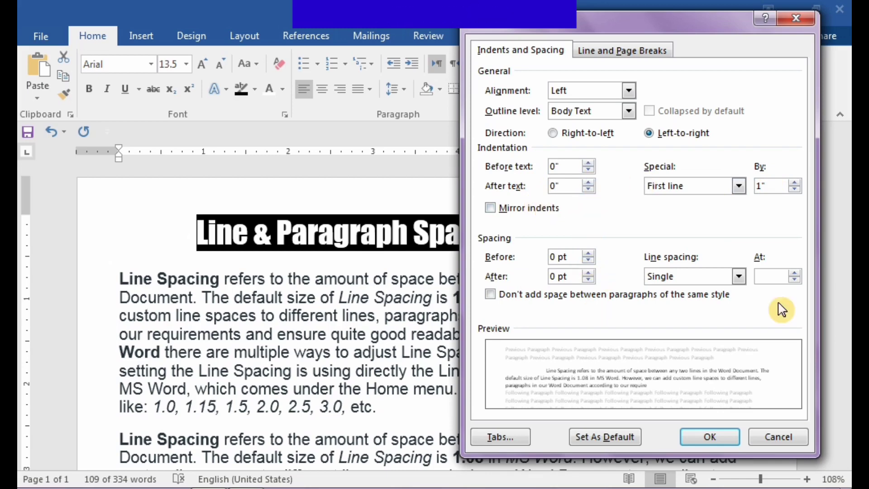
{"action": "left_click", "coordinate": [790, 441]}
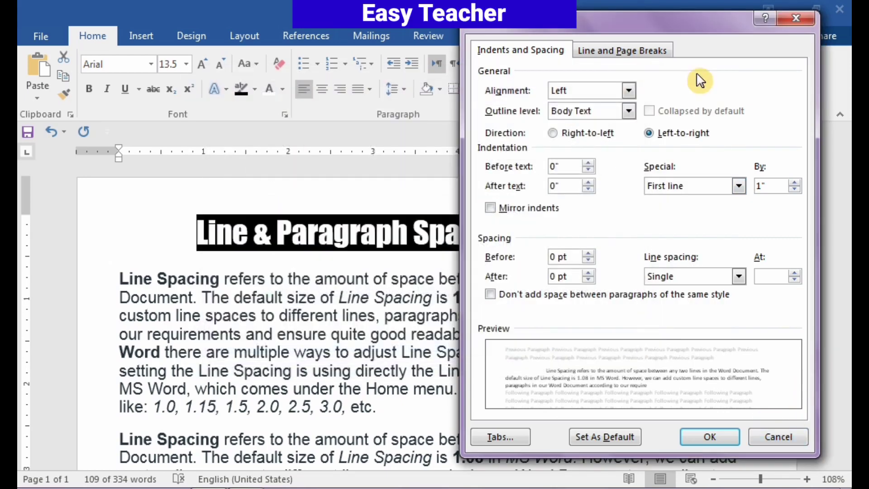
Step: Cancel the Paragraph dialog and reopen it via Line Spacing Options
{"action": "left_click", "coordinate": [795, 18]}
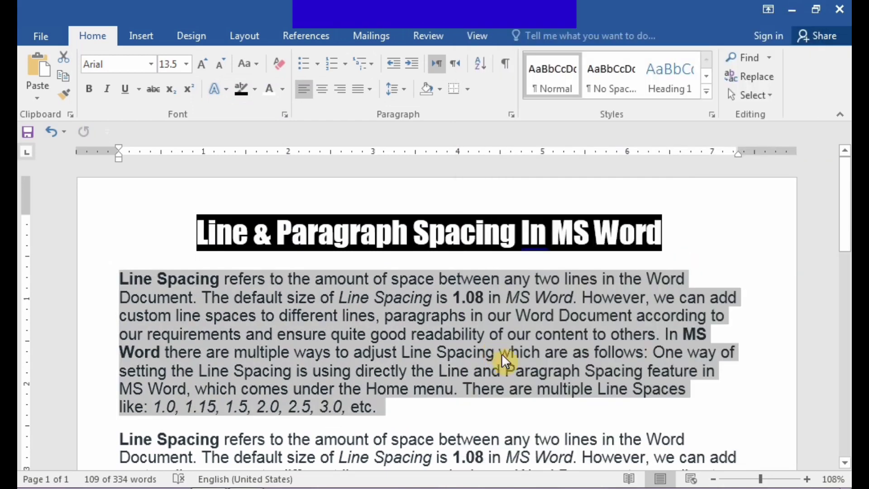
{"action": "left_click", "coordinate": [395, 89]}
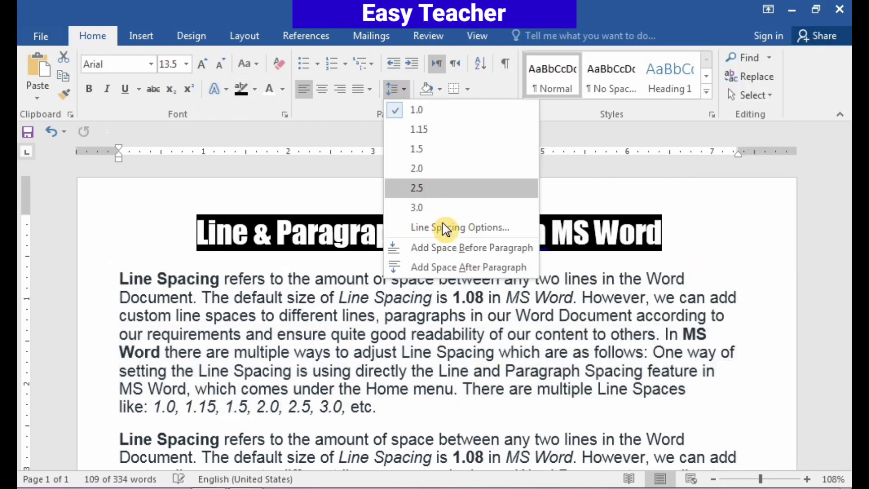
{"action": "left_click", "coordinate": [443, 224]}
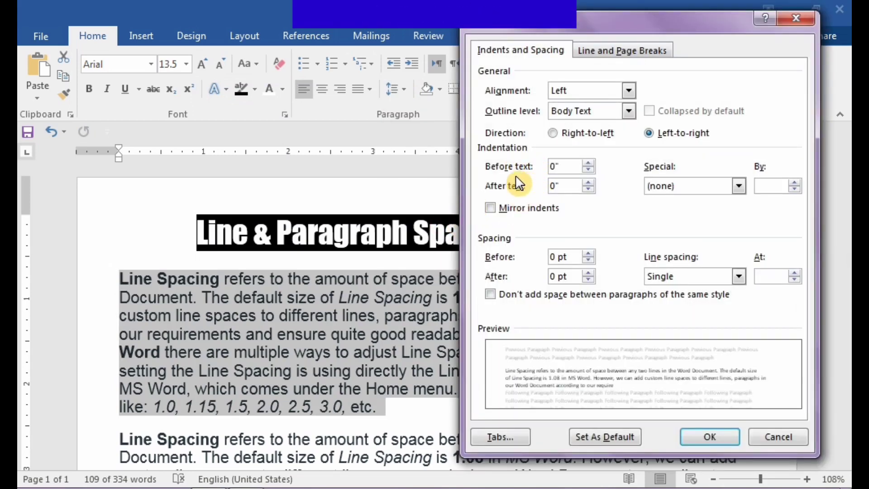
Step: Raise the Before text indent to 0.9"
{"action": "left_click", "coordinate": [591, 164]}
{"action": "left_click", "coordinate": [591, 163]}
{"action": "left_click", "coordinate": [591, 163]}
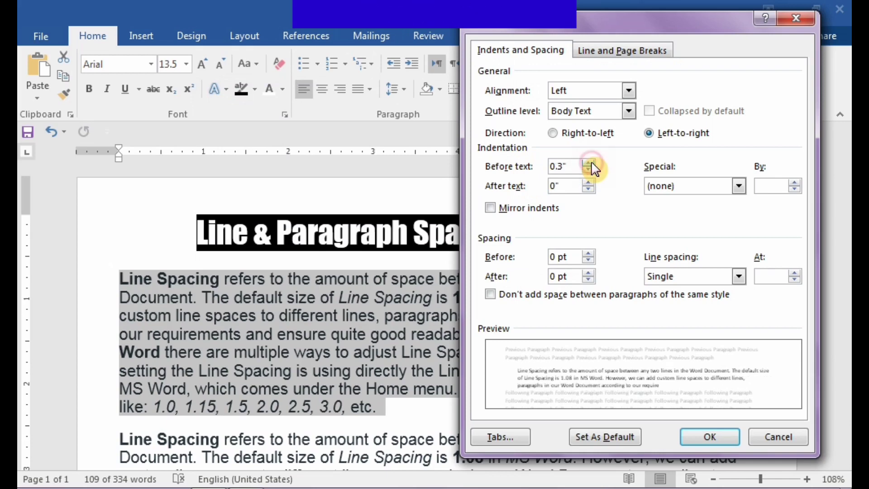
{"action": "left_click", "coordinate": [590, 164]}
{"action": "left_click", "coordinate": [590, 164]}
{"action": "left_click", "coordinate": [590, 164]}
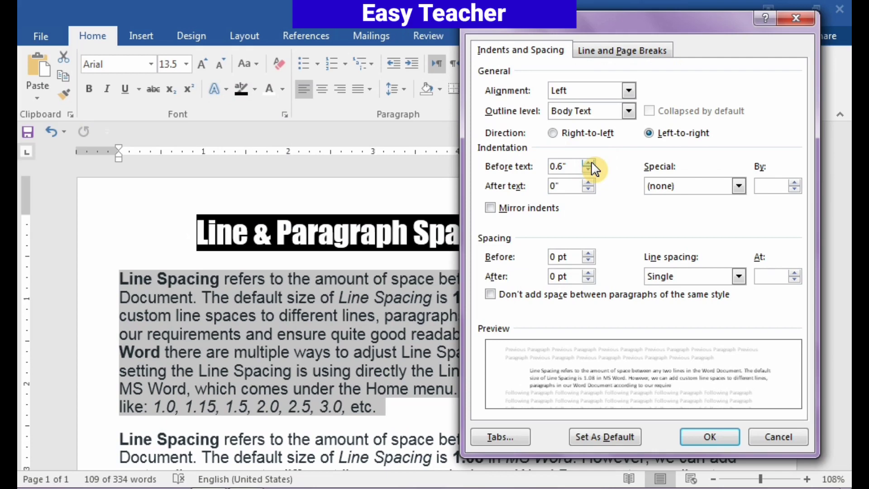
{"action": "left_click", "coordinate": [591, 164]}
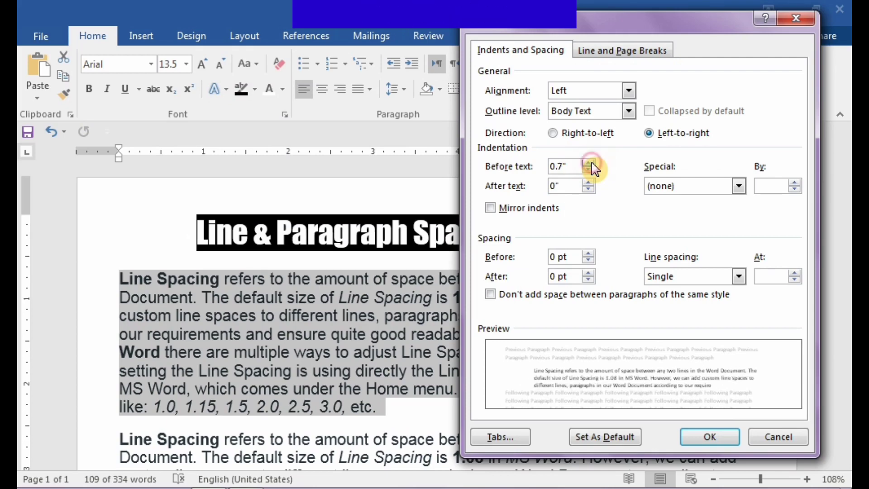
{"action": "left_click", "coordinate": [590, 164]}
{"action": "left_click", "coordinate": [591, 164]}
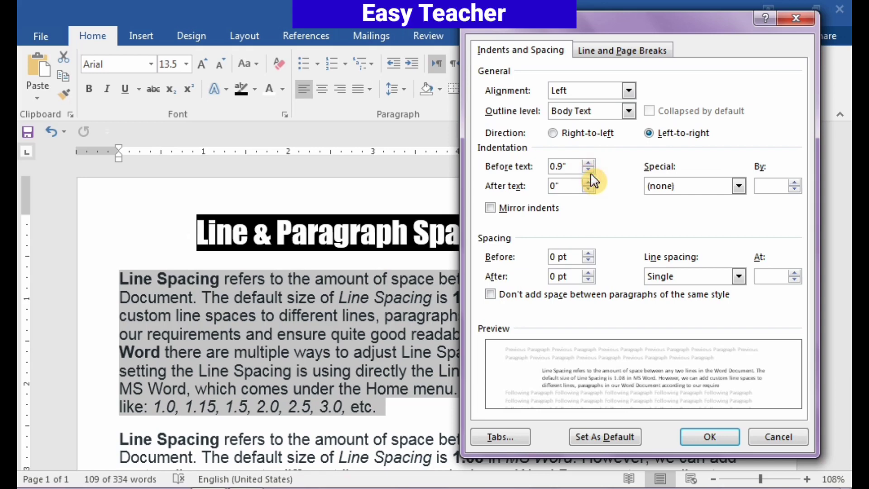
Step: Return the Before text indent to 0"
{"action": "left_click", "coordinate": [588, 172]}
{"action": "double_click", "coordinate": [589, 171]}
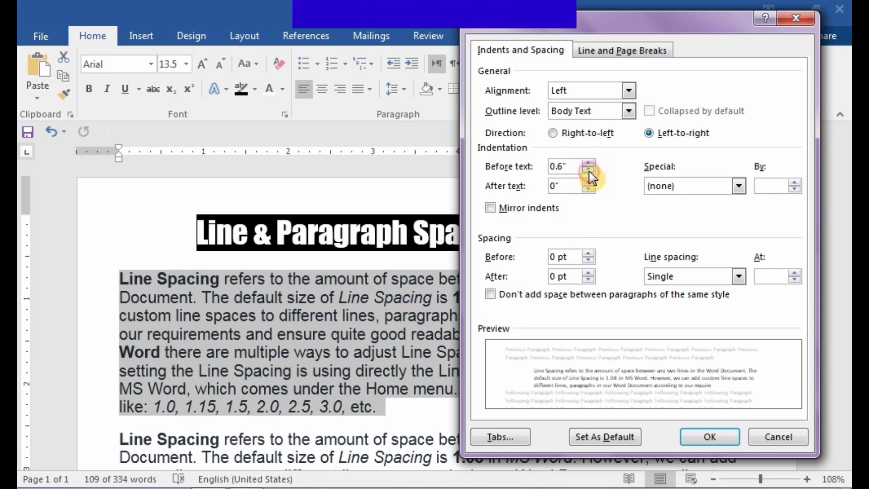
{"action": "double_click", "coordinate": [588, 172]}
{"action": "double_click", "coordinate": [589, 172]}
{"action": "double_click", "coordinate": [588, 171]}
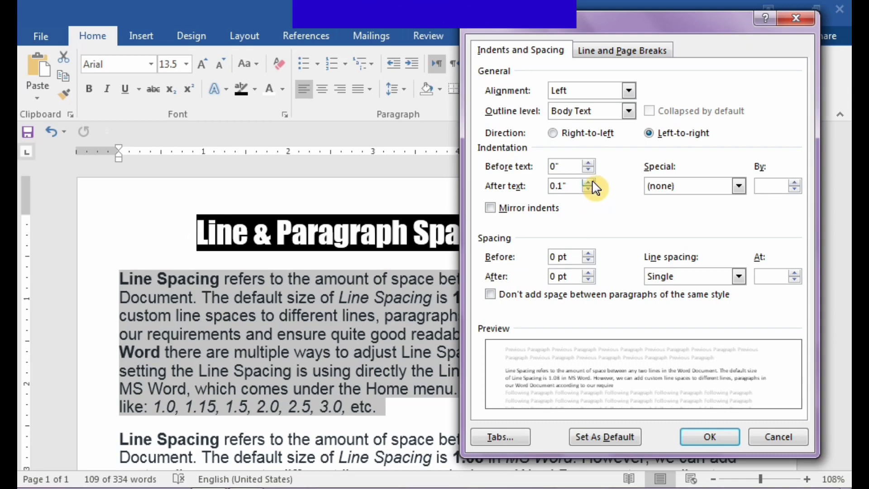
Step: Raise the After text indent to 1"
{"action": "left_click", "coordinate": [589, 182]}
{"action": "left_click", "coordinate": [592, 182]}
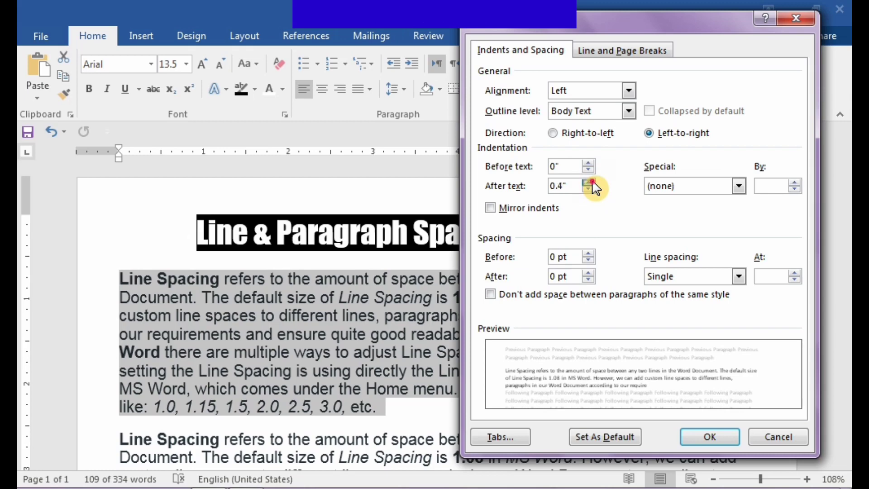
{"action": "left_click", "coordinate": [592, 181]}
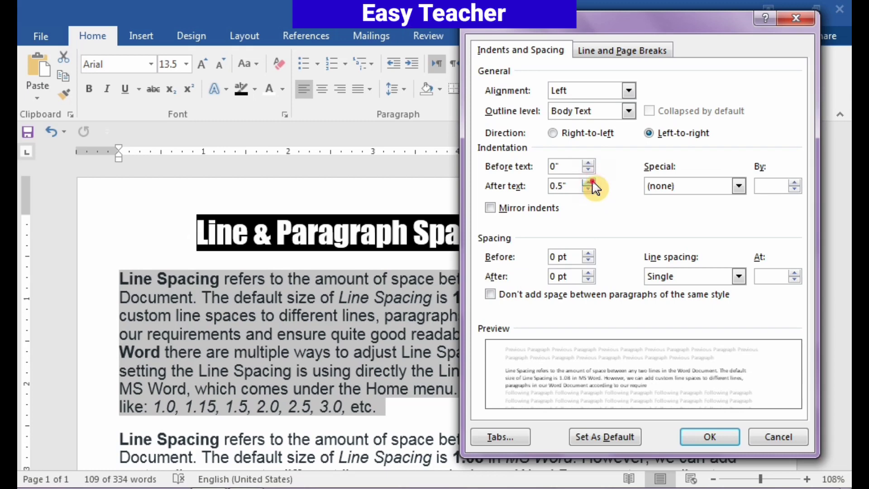
{"action": "left_click", "coordinate": [592, 181]}
{"action": "left_click", "coordinate": [592, 182]}
{"action": "left_click", "coordinate": [592, 181]}
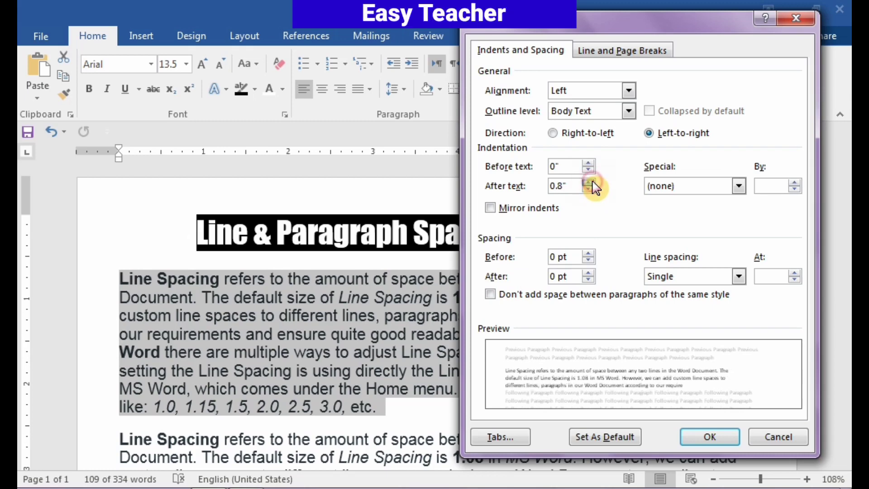
{"action": "left_click", "coordinate": [592, 181]}
{"action": "left_click", "coordinate": [590, 182]}
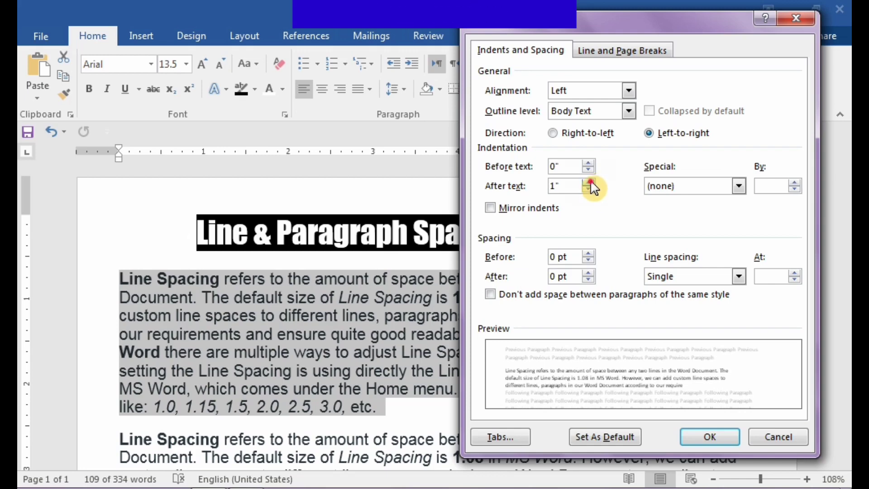
Step: Keep raising the After text indent until it reaches 2"
{"action": "left_click", "coordinate": [590, 181]}
{"action": "left_click", "coordinate": [590, 182]}
{"action": "left_click", "coordinate": [590, 182]}
{"action": "left_click", "coordinate": [590, 182]}
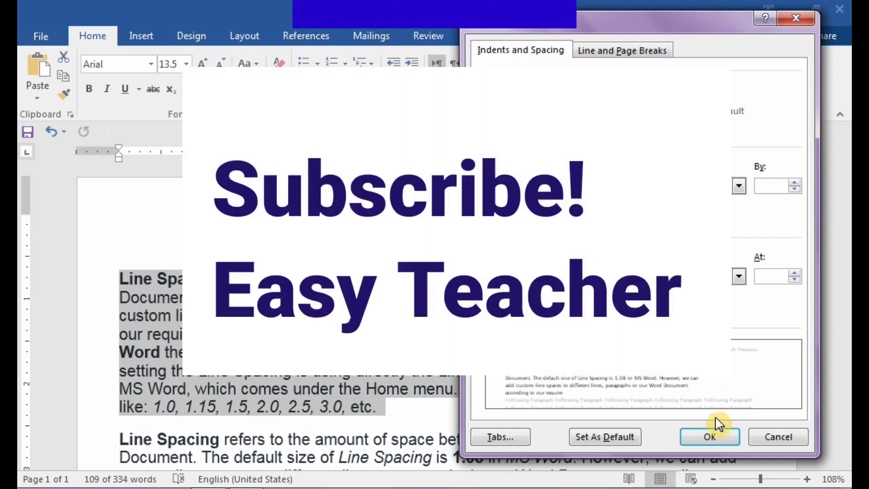
{"action": "left_click", "coordinate": [717, 423]}
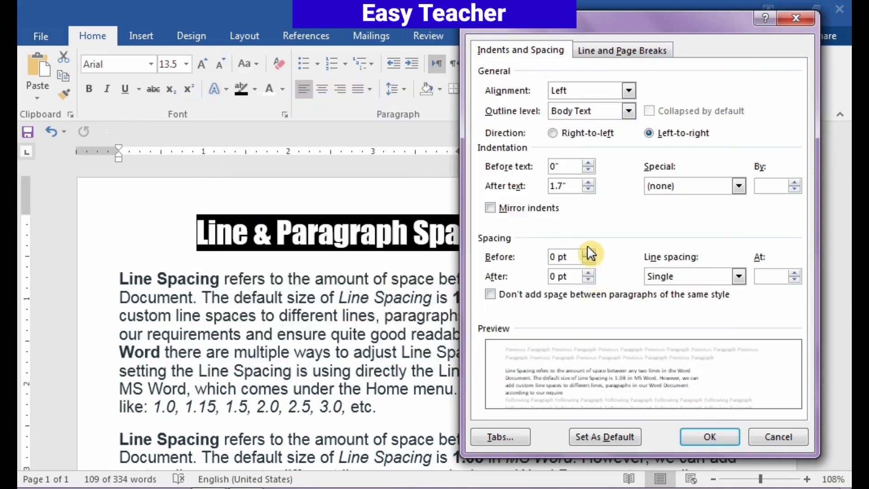
{"action": "left_click", "coordinate": [588, 183]}
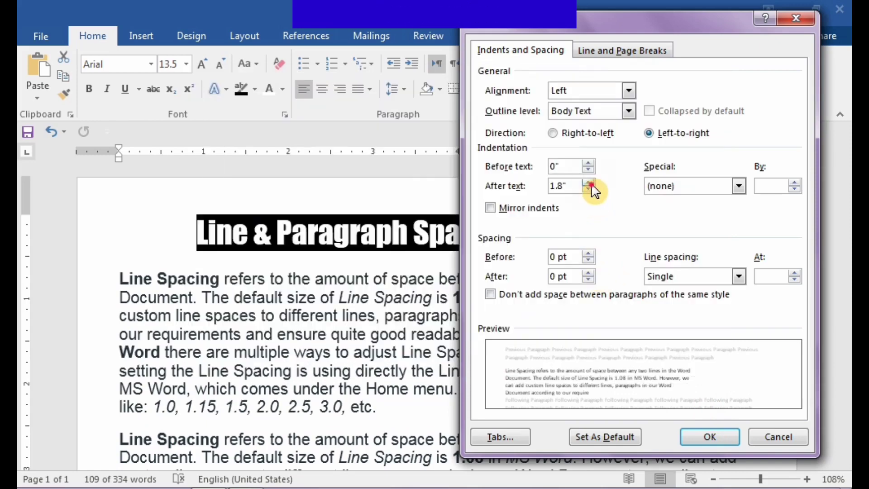
{"action": "double_click", "coordinate": [588, 182]}
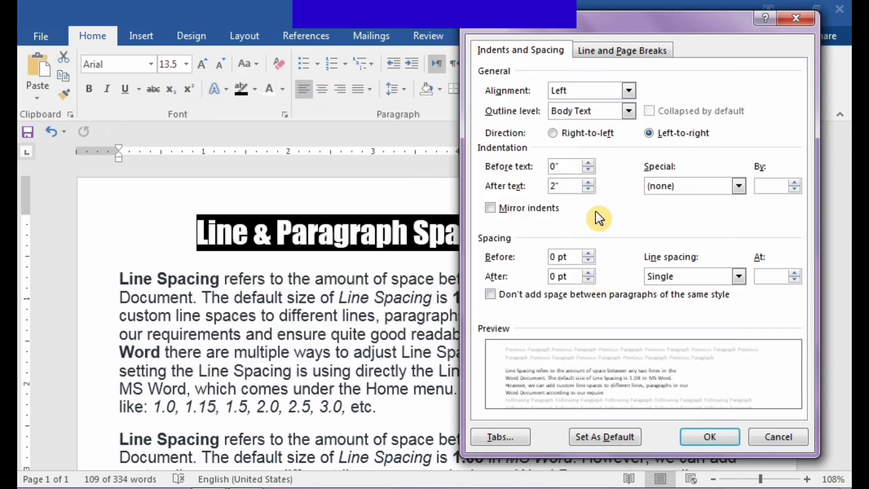
Step: Confirm the 2" right indent on the opening paragraph, narrowing its column
{"action": "left_click", "coordinate": [710, 438]}
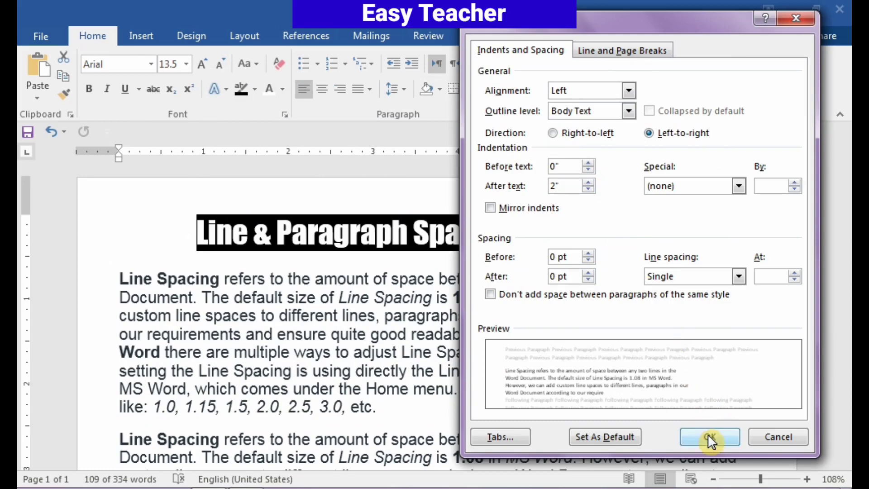